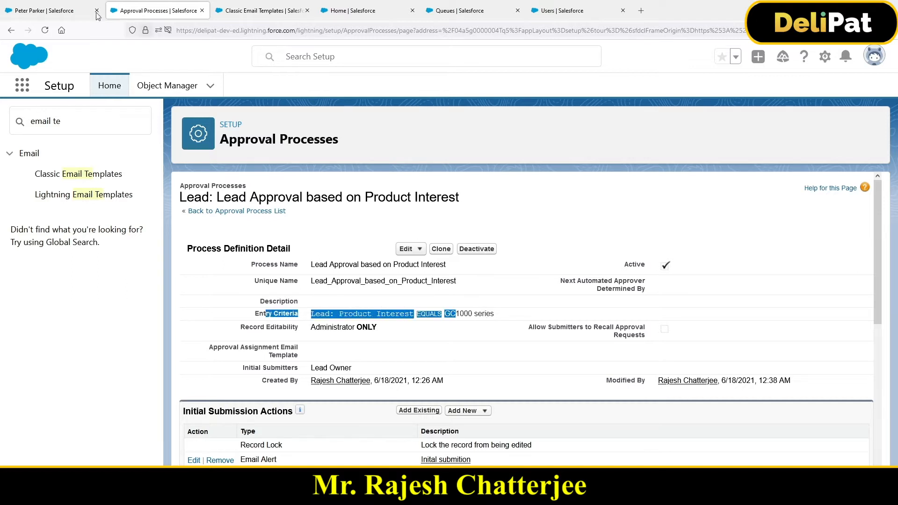
Dismiss the open approval submission on the existing lead and start a new record from the Leads list.
click(70, 10)
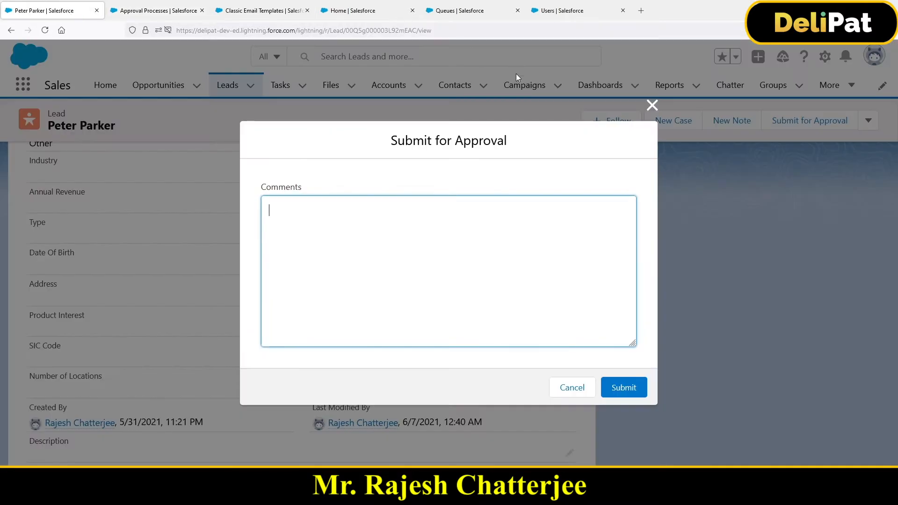
click(652, 105)
click(225, 89)
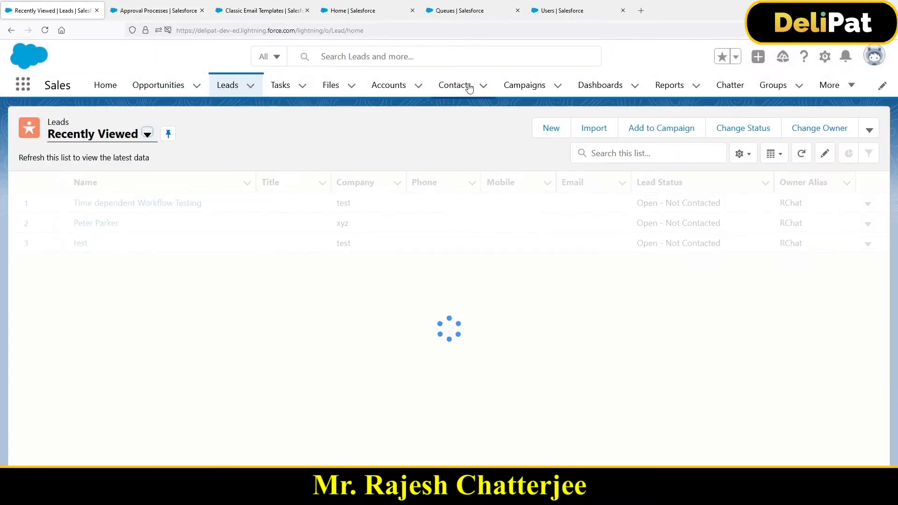
click(549, 126)
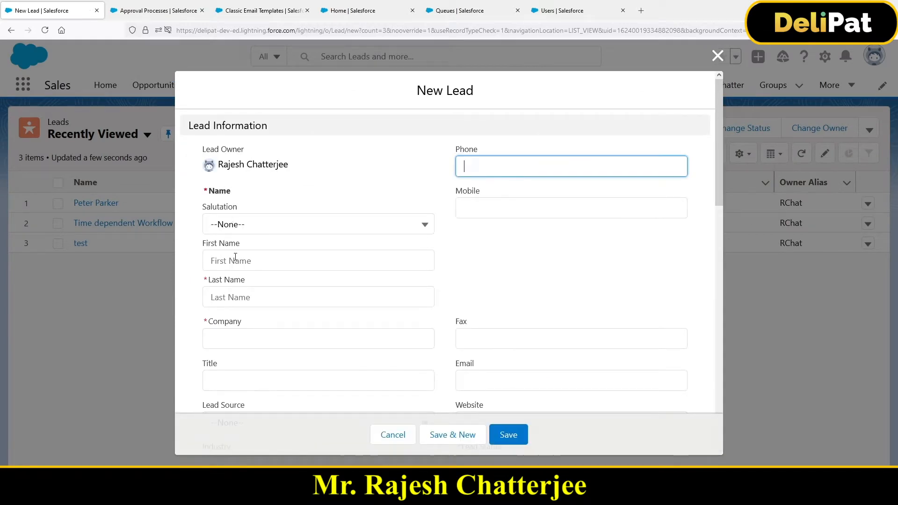
Enter the lead's first and last name, set the company to "test", and save the new lead.
click(236, 257)
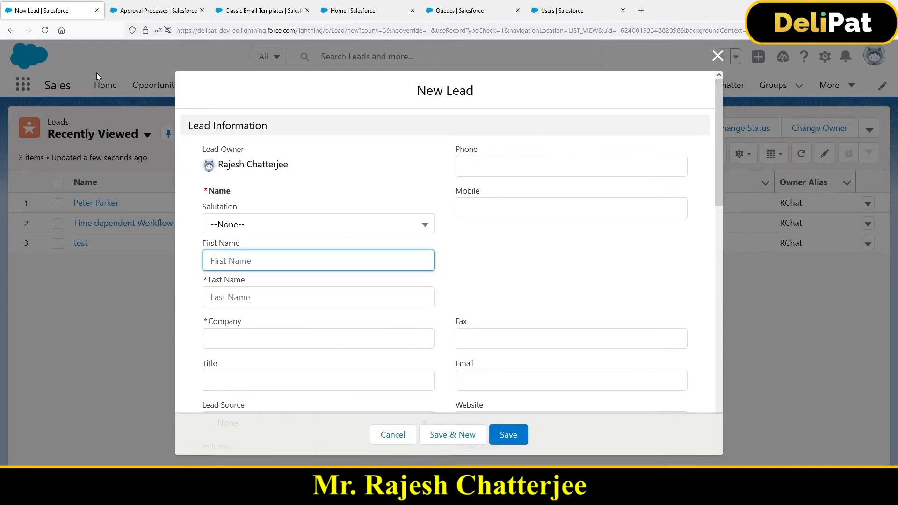
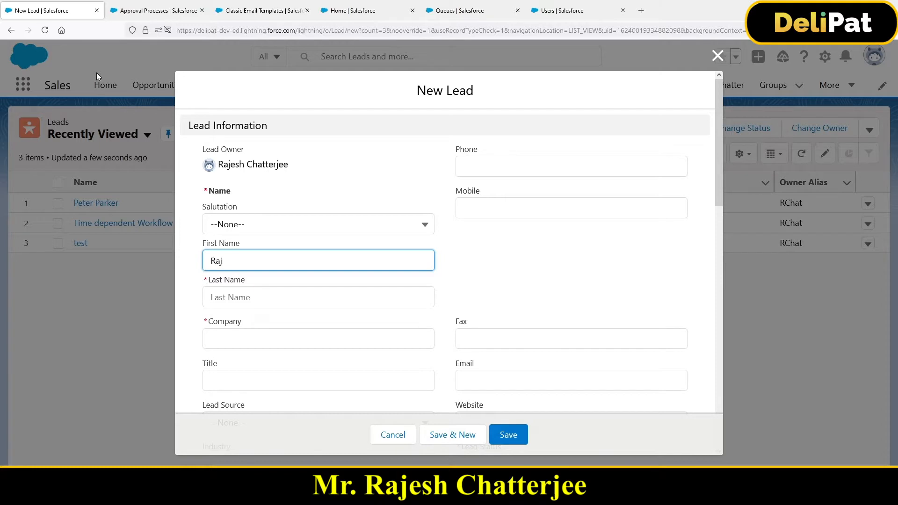
key(Tab)
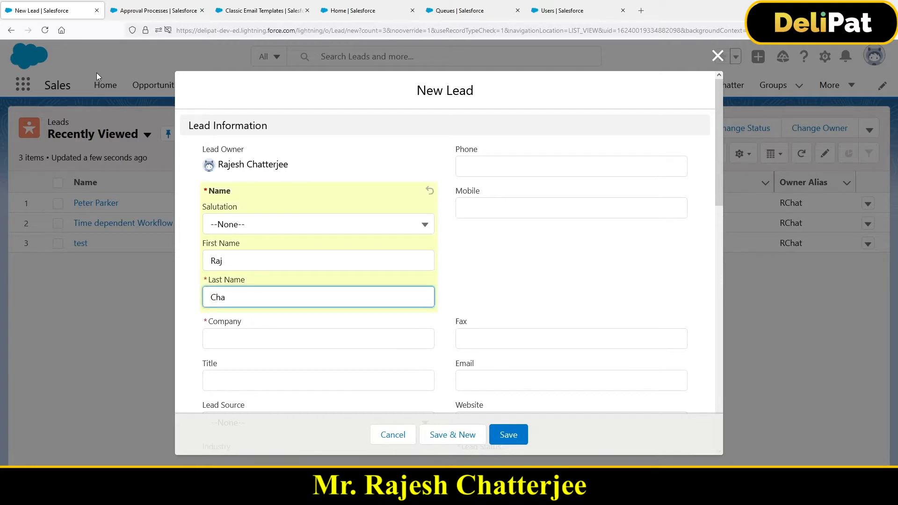
click(285, 345)
scroll(252, 309, down, 2)
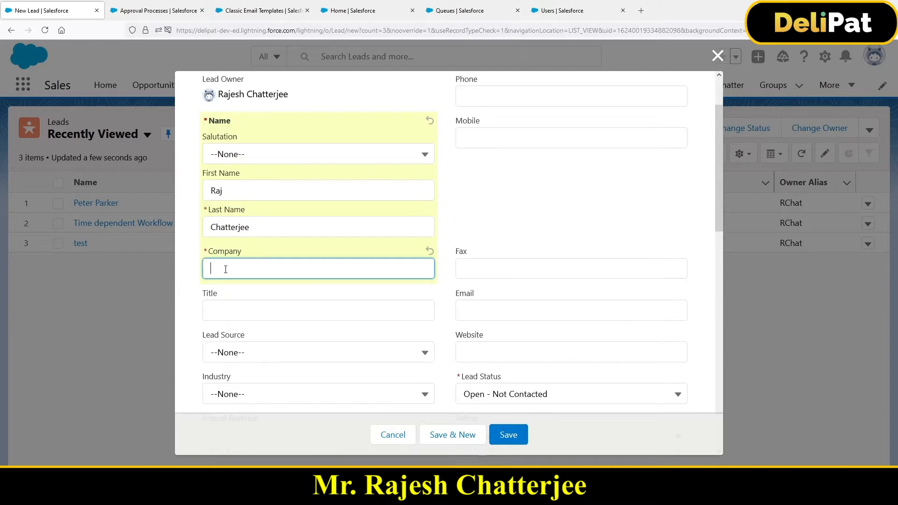
text(test)
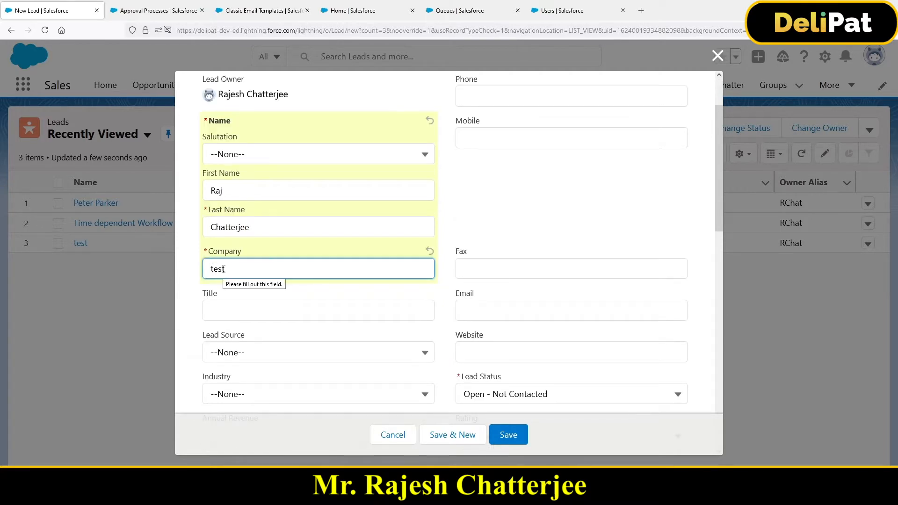
click(507, 429)
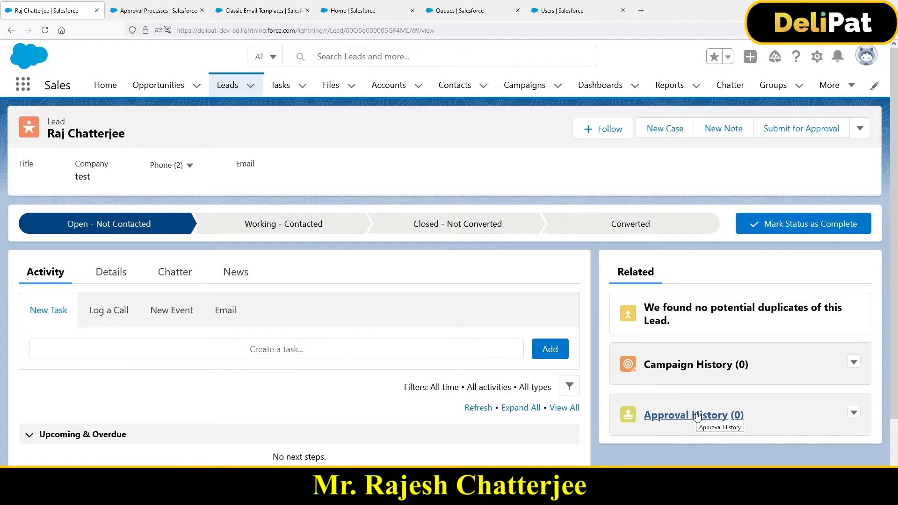
Try to submit the new lead for approval with the comment "test".
click(802, 135)
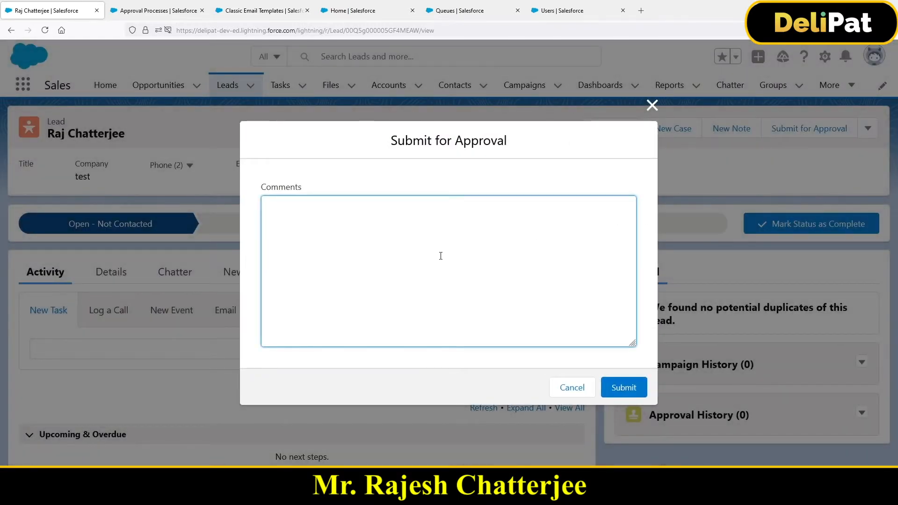
text(test)
click(615, 387)
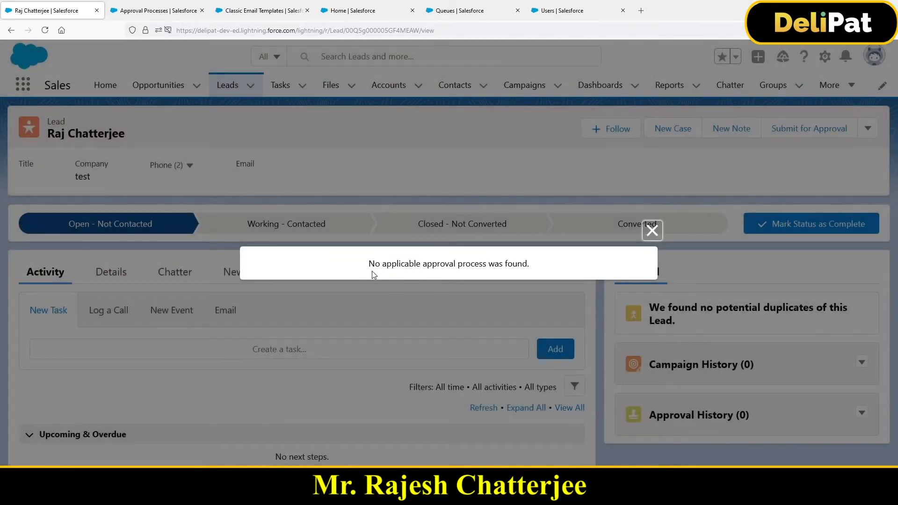
drag(369, 264, 517, 276)
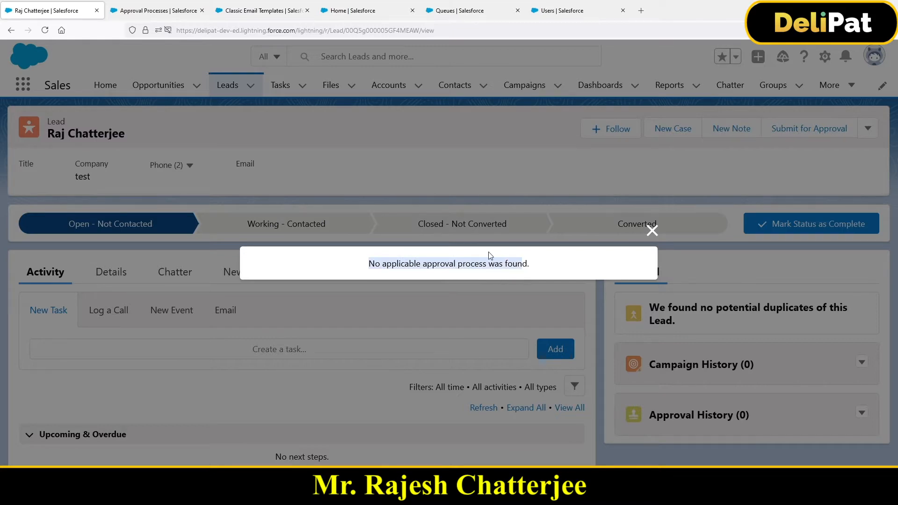
Check the entry criteria of the Lead Approval based on Product Interest process against the lead's submission message.
click(140, 10)
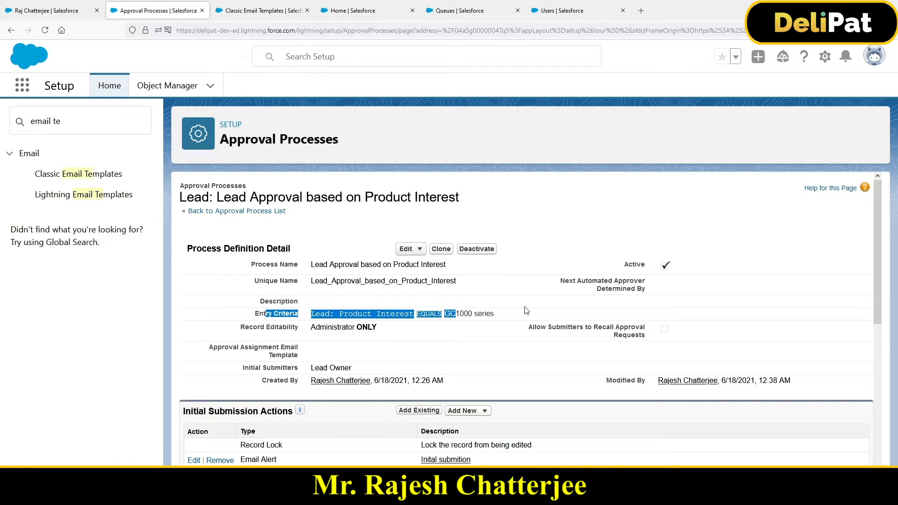
click(47, 10)
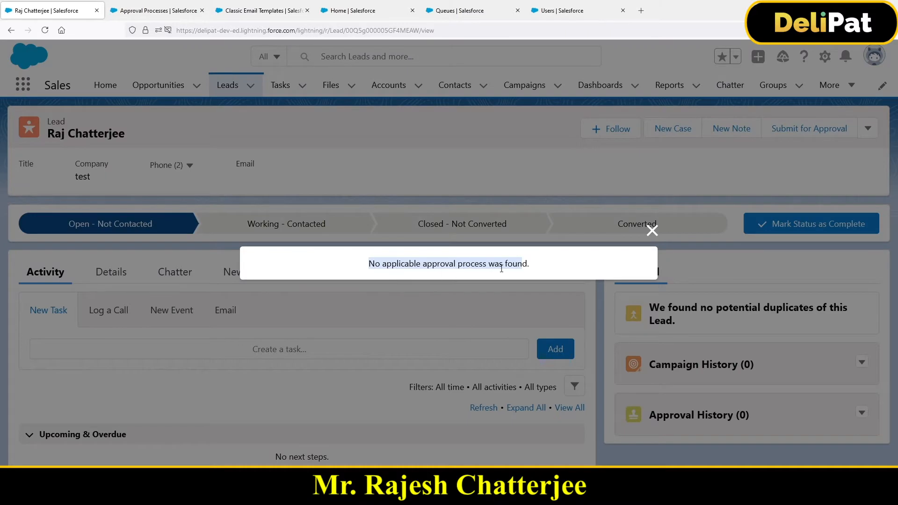
click(162, 14)
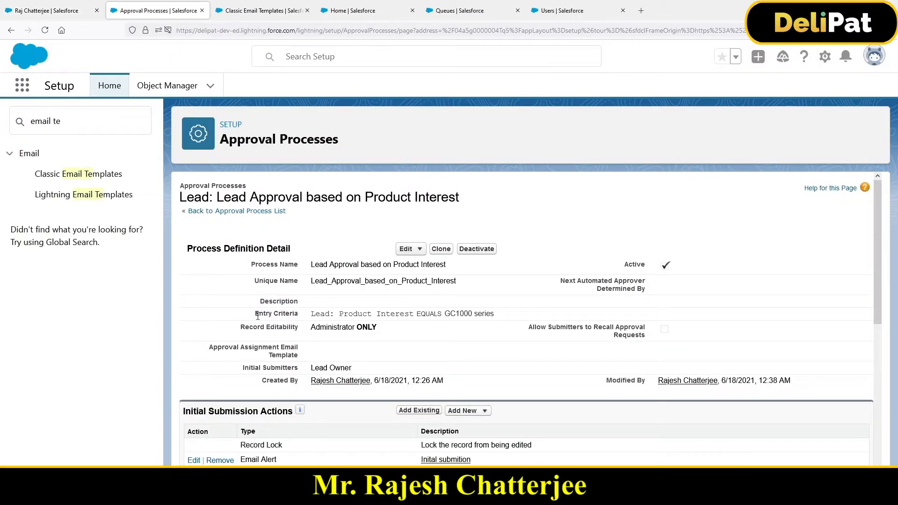
drag(255, 314, 487, 322)
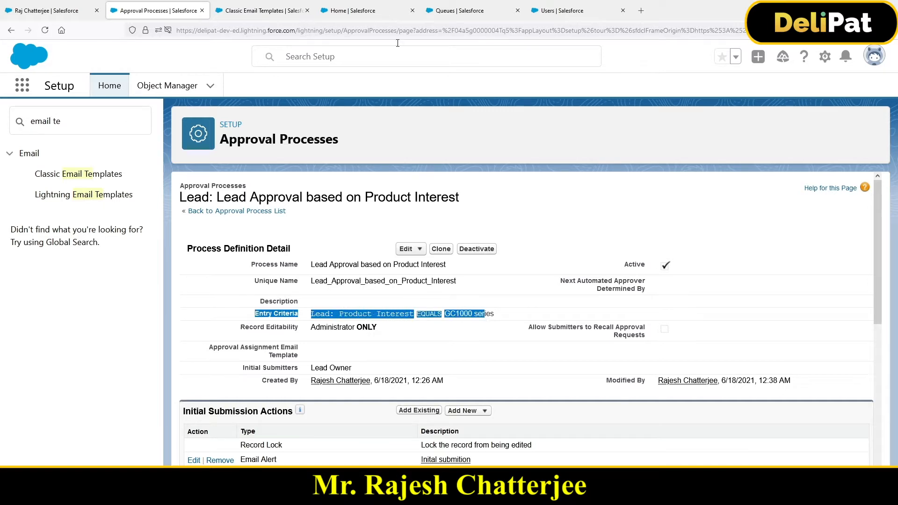
click(32, 14)
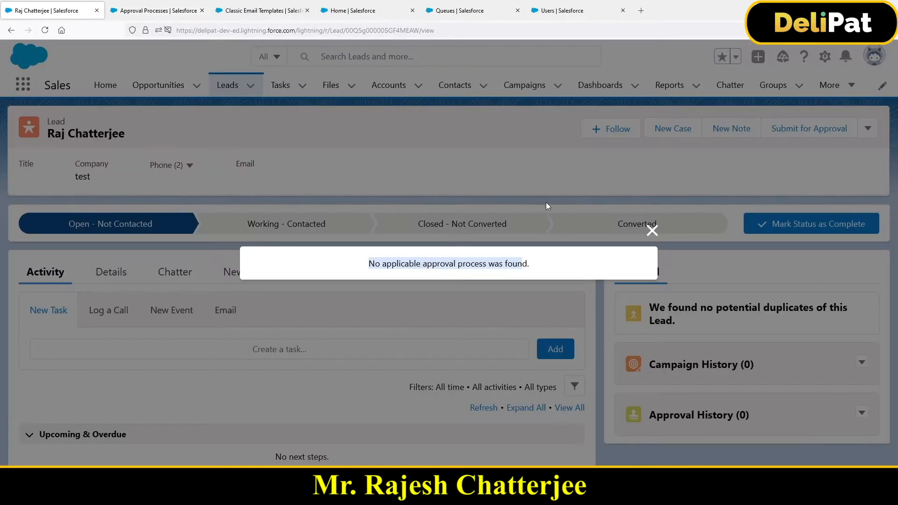
Edit the new lead to set Product Interest to GC1000 series and save the record.
click(653, 231)
click(861, 128)
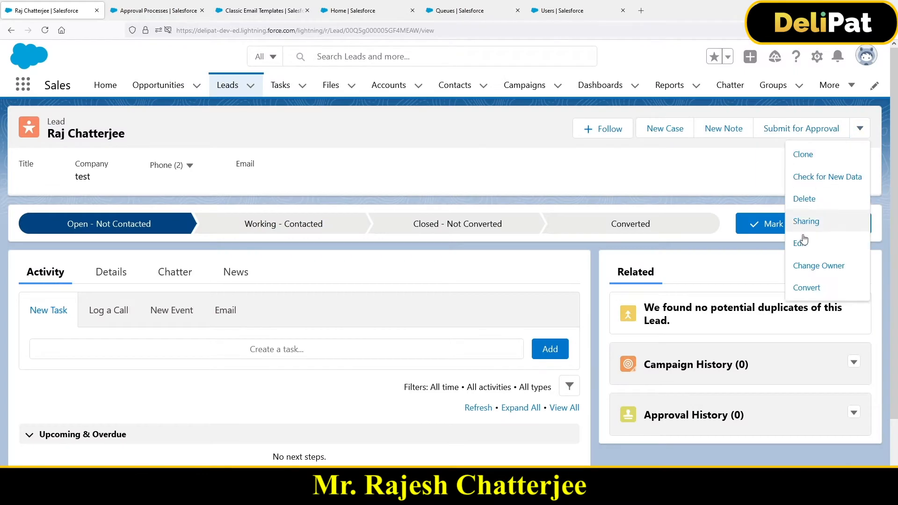
click(799, 244)
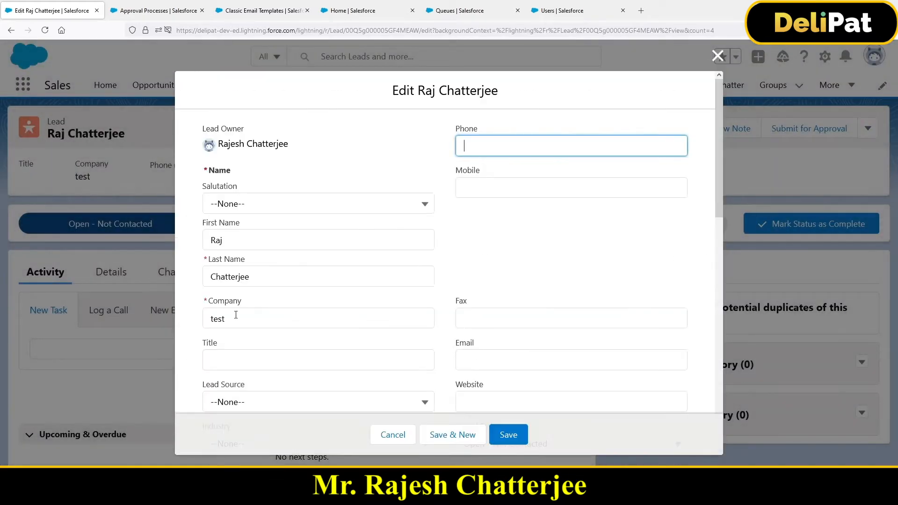
scroll(282, 377, down, 2)
scroll(282, 378, down, 10)
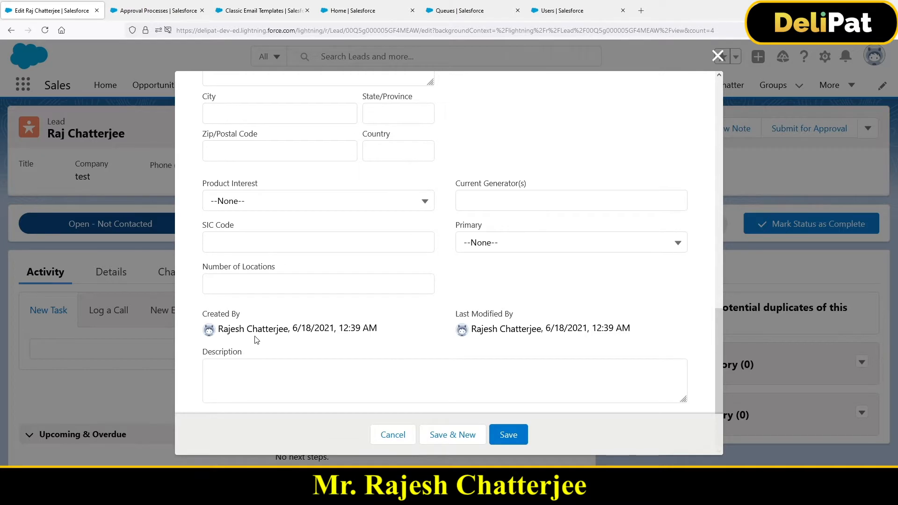
scroll(259, 346, up, 5)
click(245, 339)
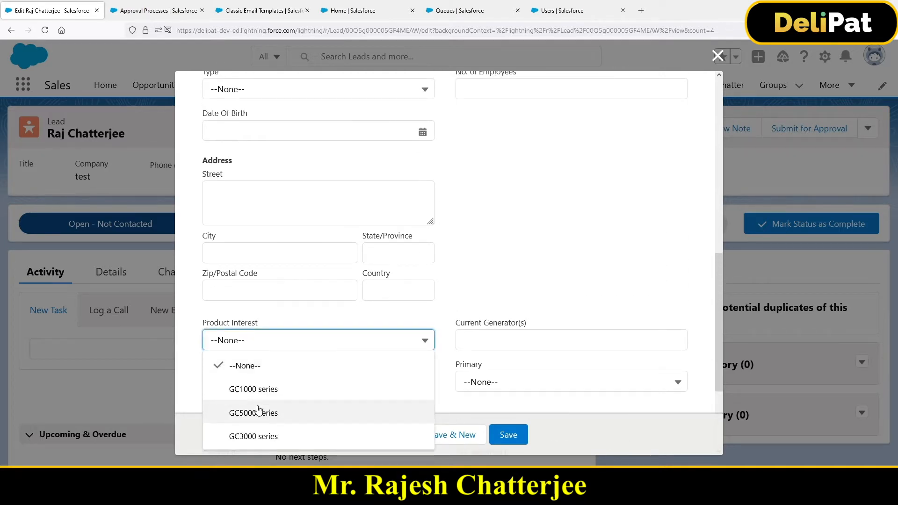
click(259, 389)
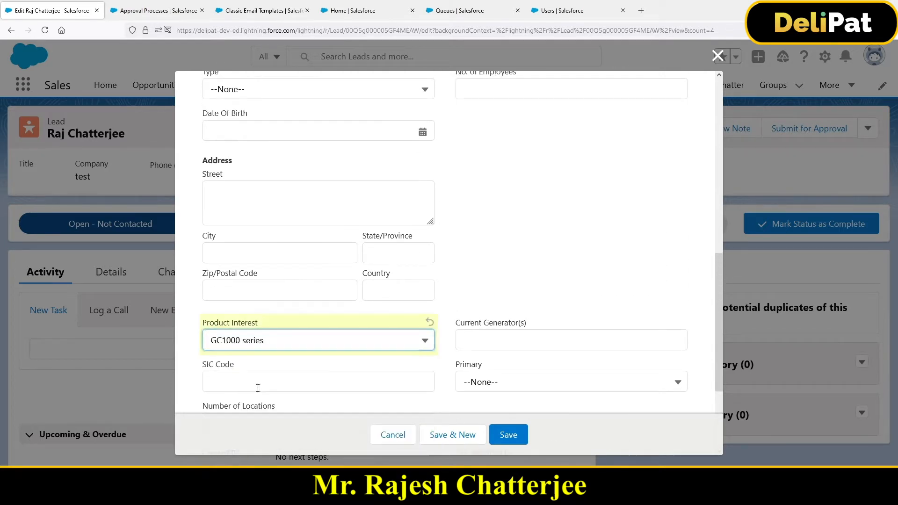
click(519, 434)
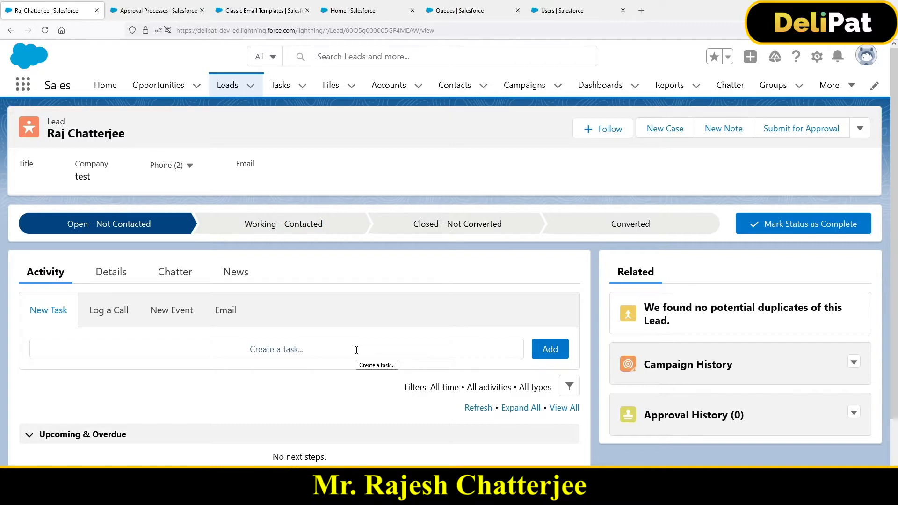
Submit the lead for approval with the comment "approval test".
drag(55, 134, 150, 136)
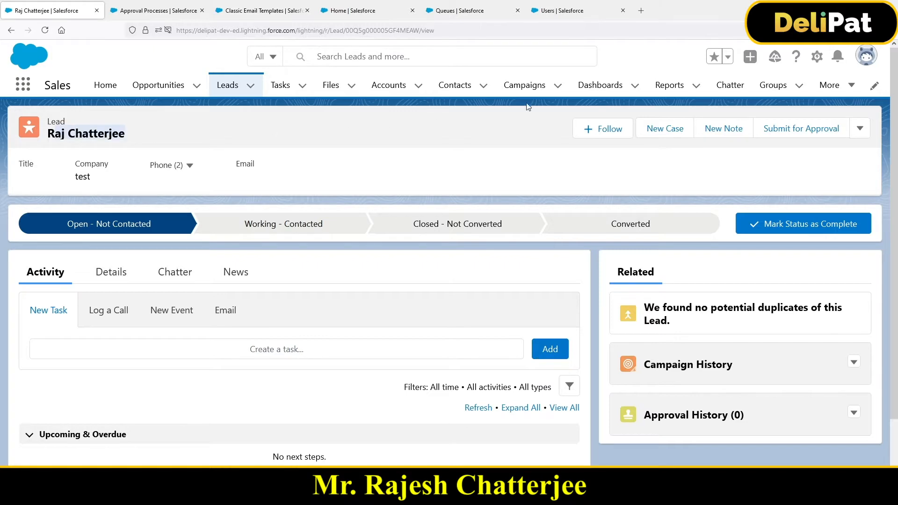
click(801, 132)
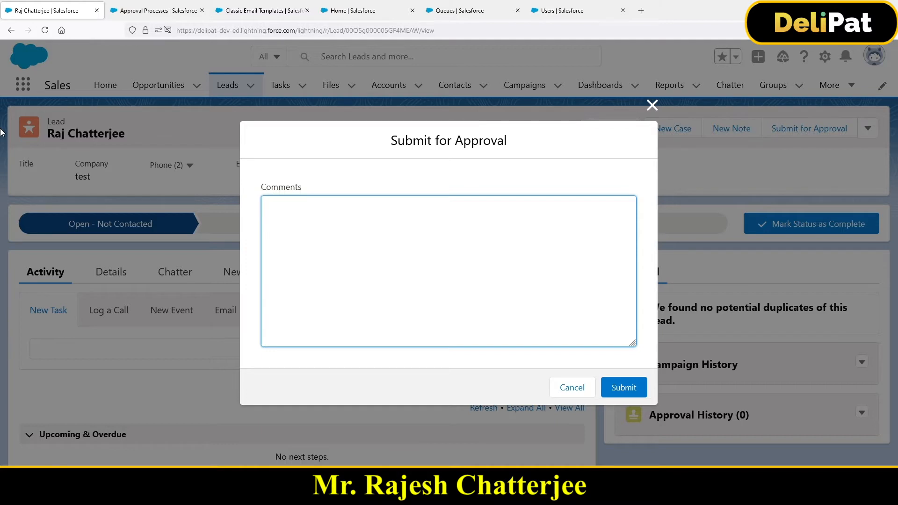
text(approval test)
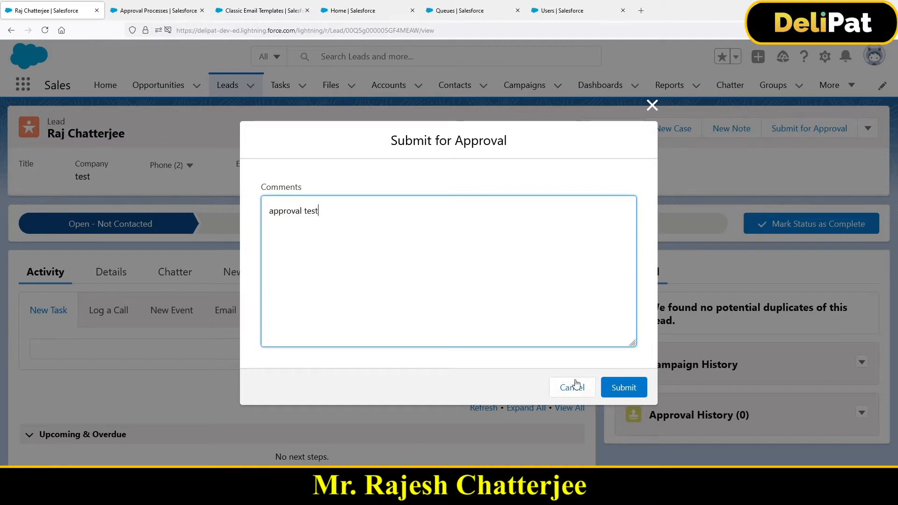
click(622, 389)
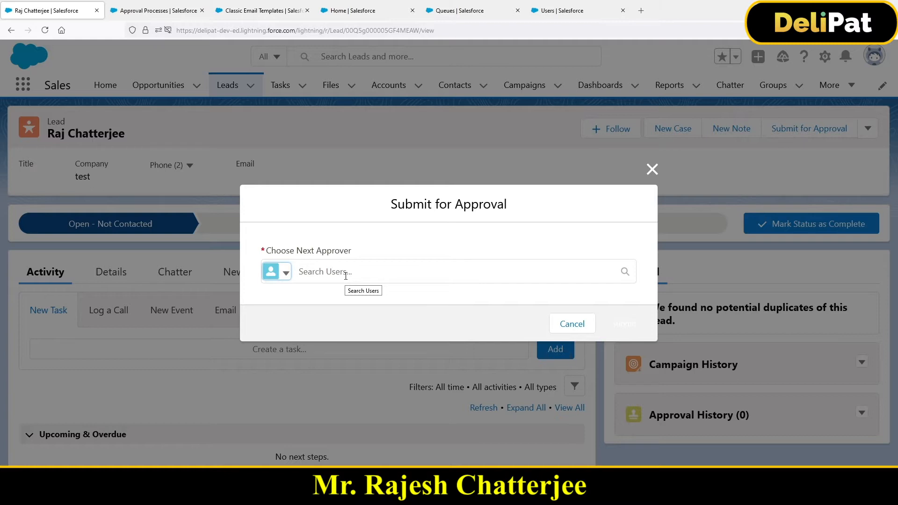
Choose Testing User as the next approver from the Users lookup and complete the submission.
click(323, 271)
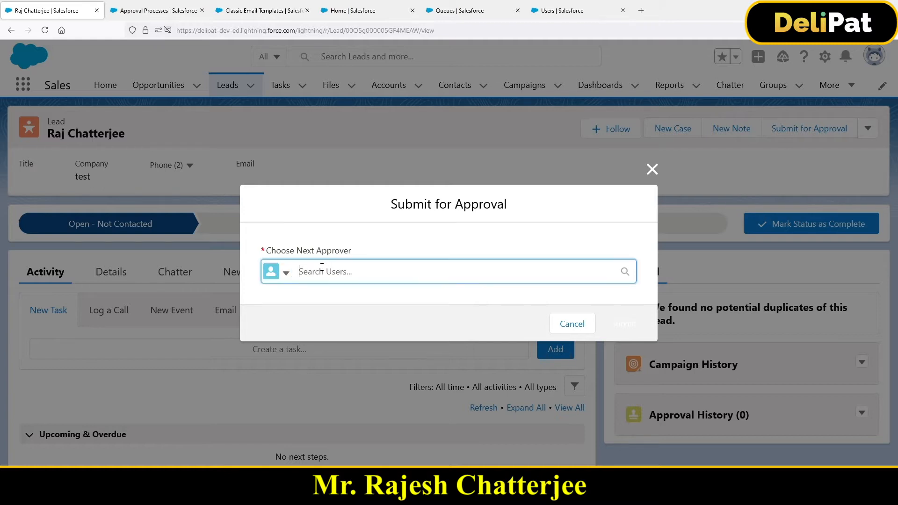
click(284, 273)
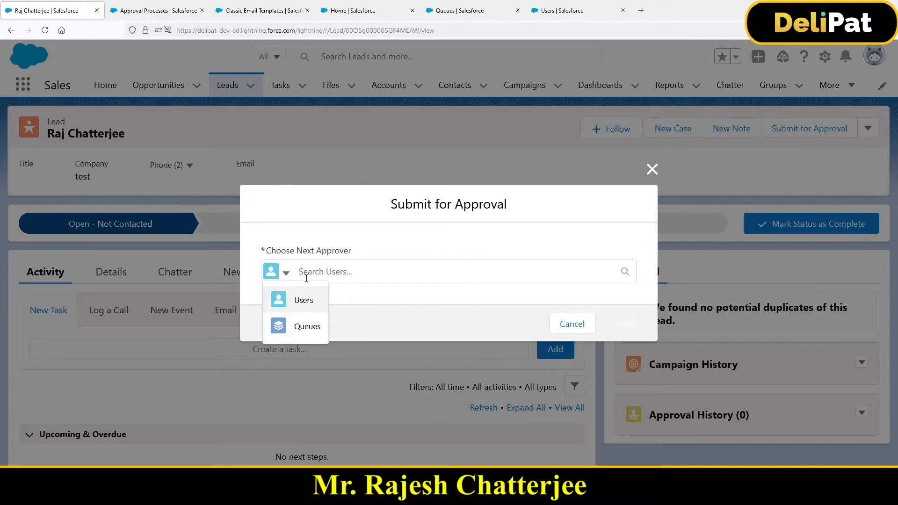
click(306, 301)
click(322, 278)
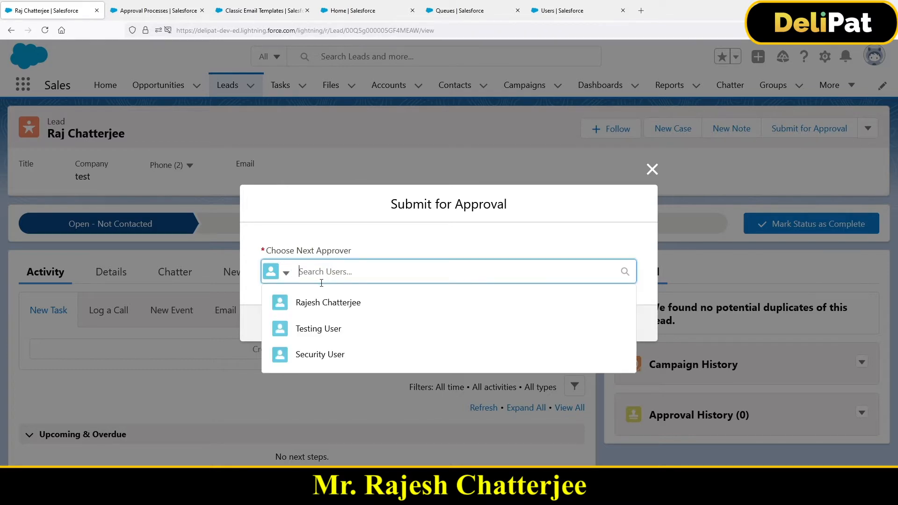
click(314, 329)
click(627, 324)
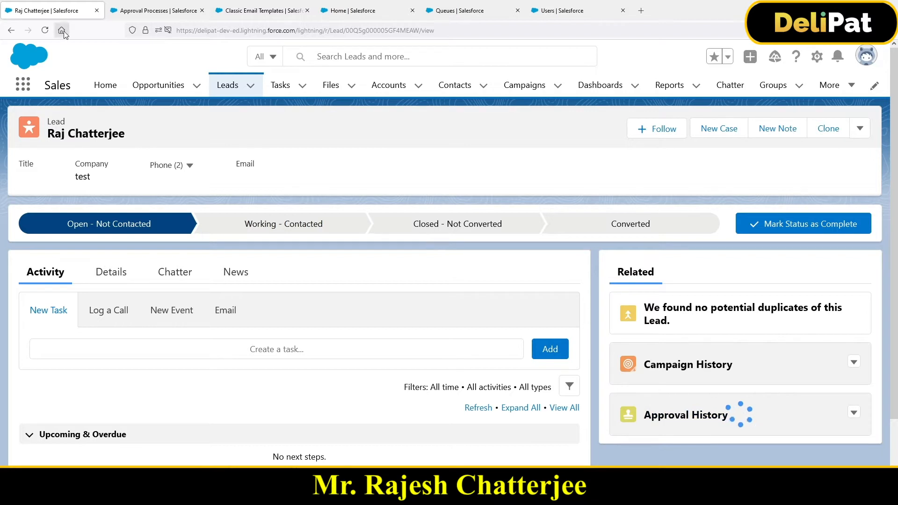
Reload the lead record and review the step and submission entries in its Approval History.
click(45, 30)
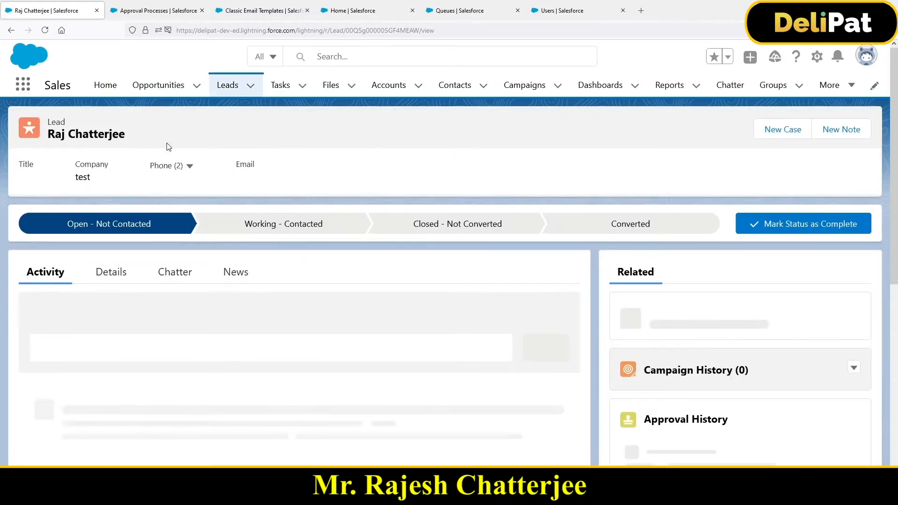
scroll(725, 364, down, 3)
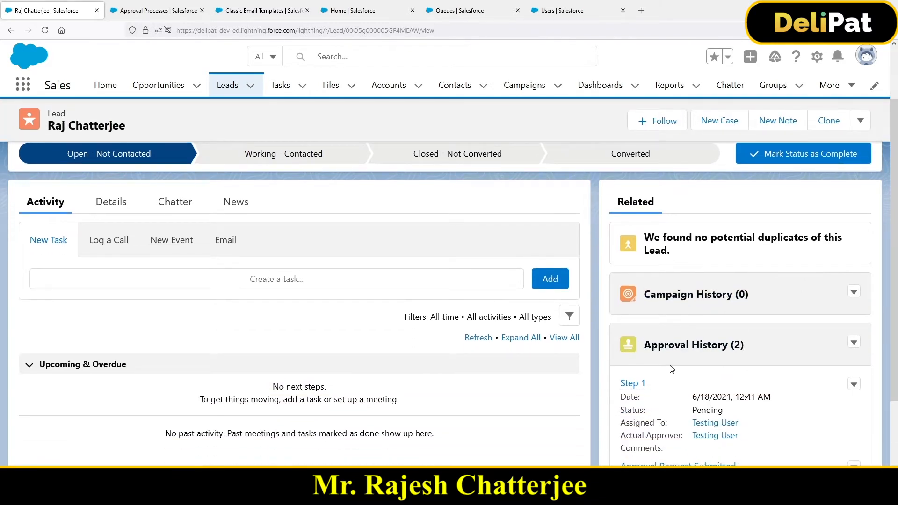
scroll(672, 369, down, 3)
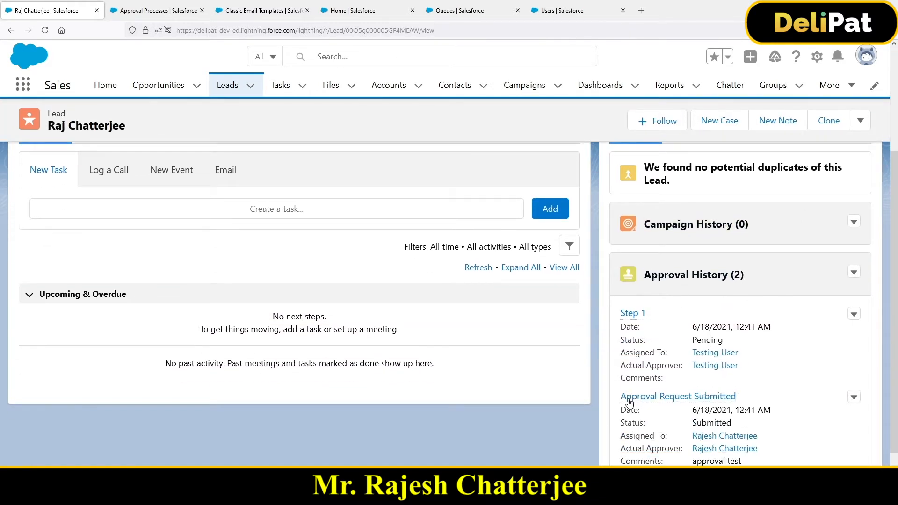
mouse_move(628, 398)
drag(758, 396, 677, 429)
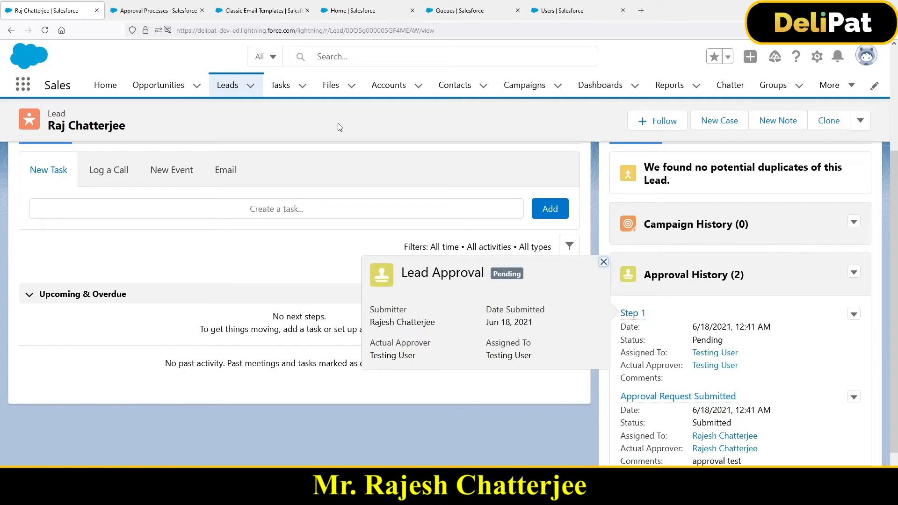
Compare the approval process's Approval Steps in Setup with the Step 1 approver in the lead's Approval History.
click(193, 14)
scroll(279, 301, down, 3)
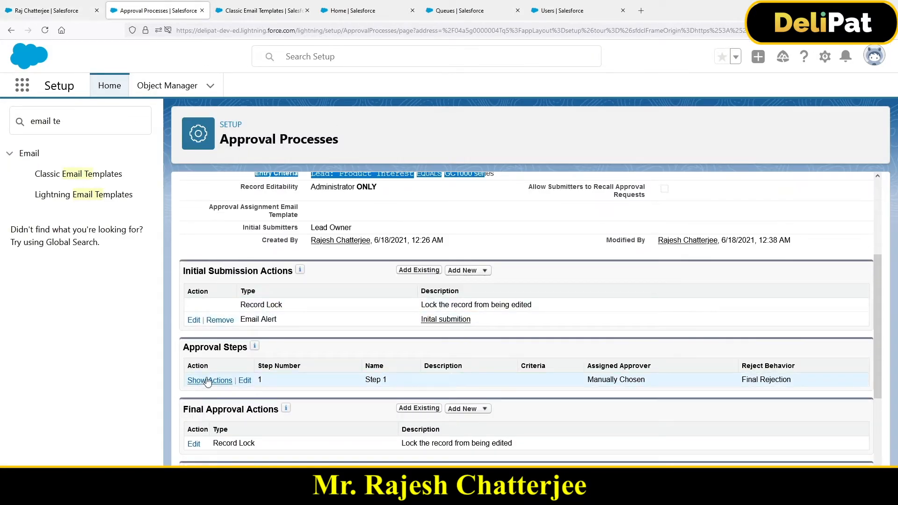
drag(189, 347, 221, 347)
click(76, 12)
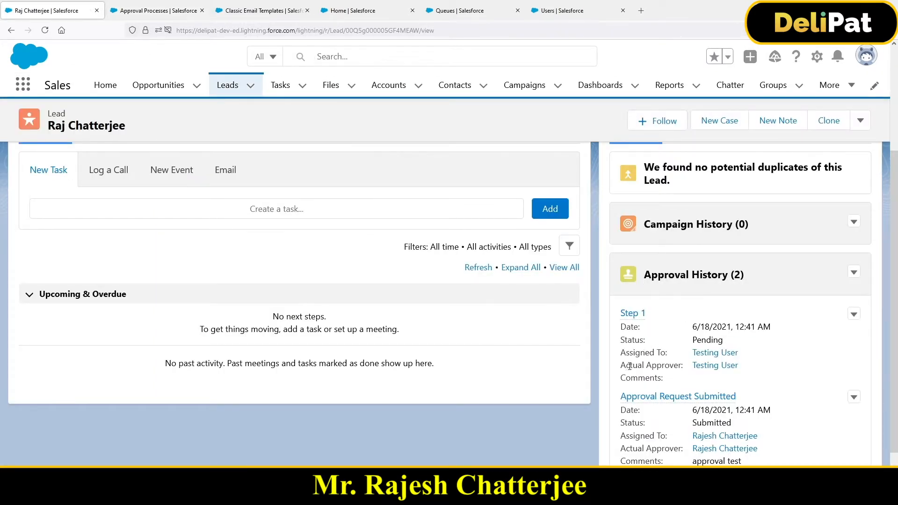
drag(629, 366, 709, 372)
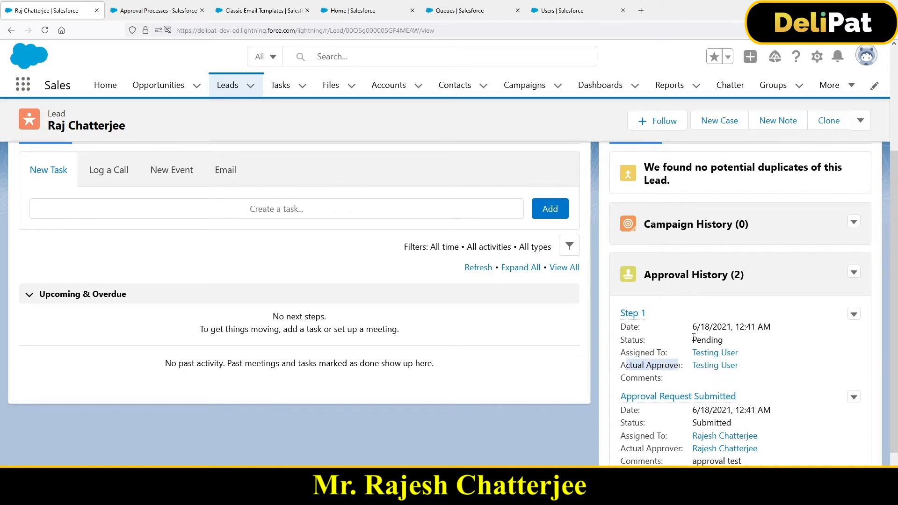
middle_click(705, 365)
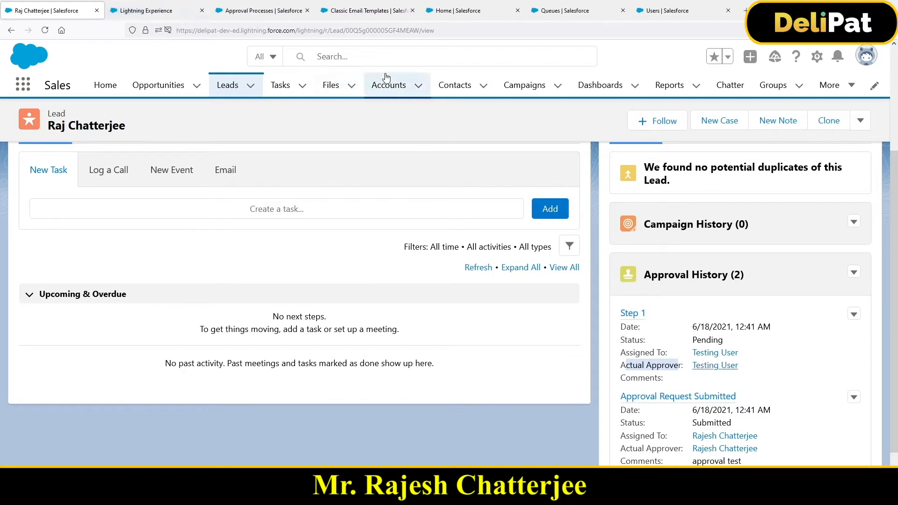
click(167, 14)
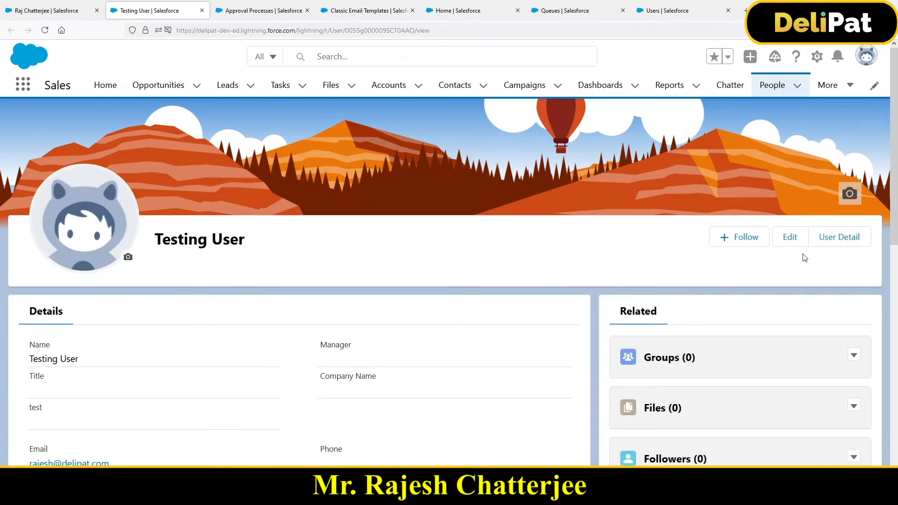
click(839, 241)
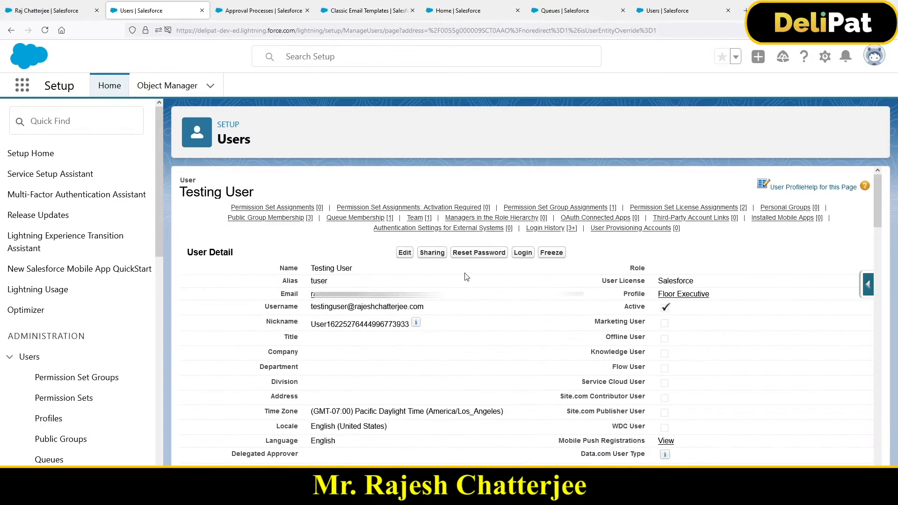
click(523, 253)
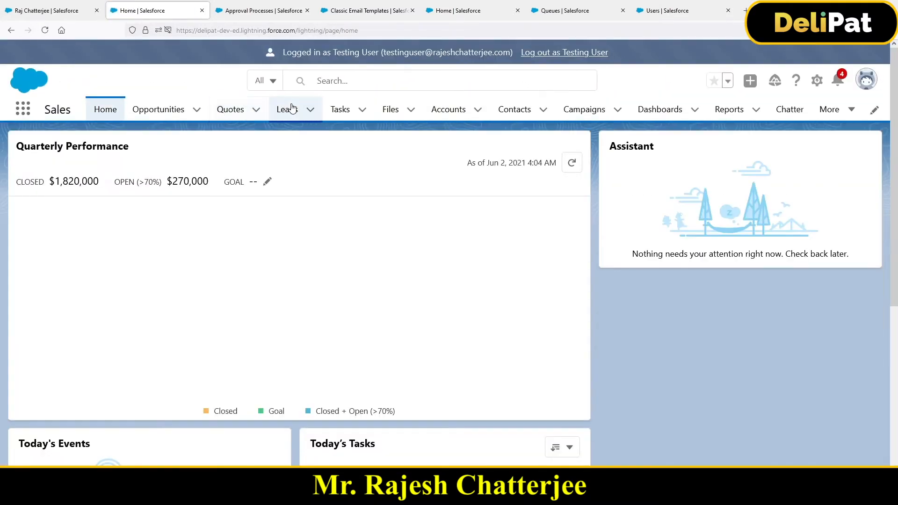
Browse the All Open Leads list view as Testing User for the lead submitted for approval.
click(287, 111)
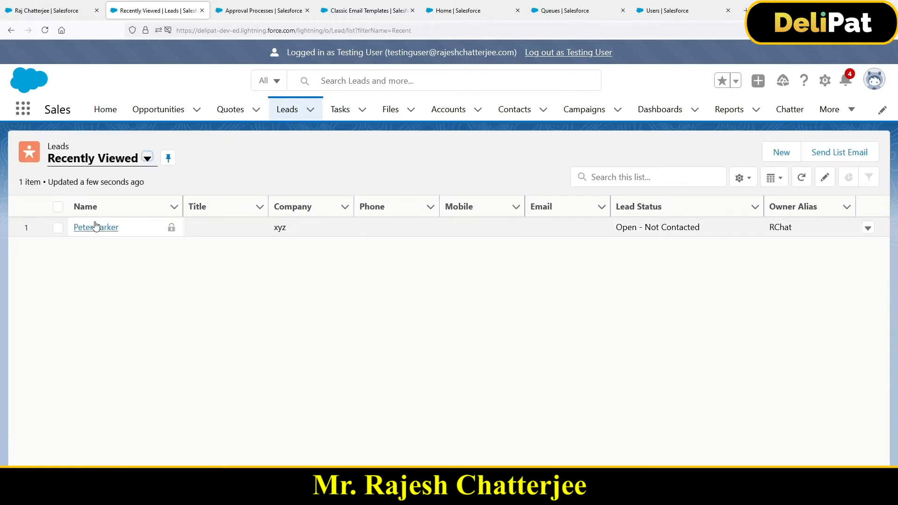
click(147, 158)
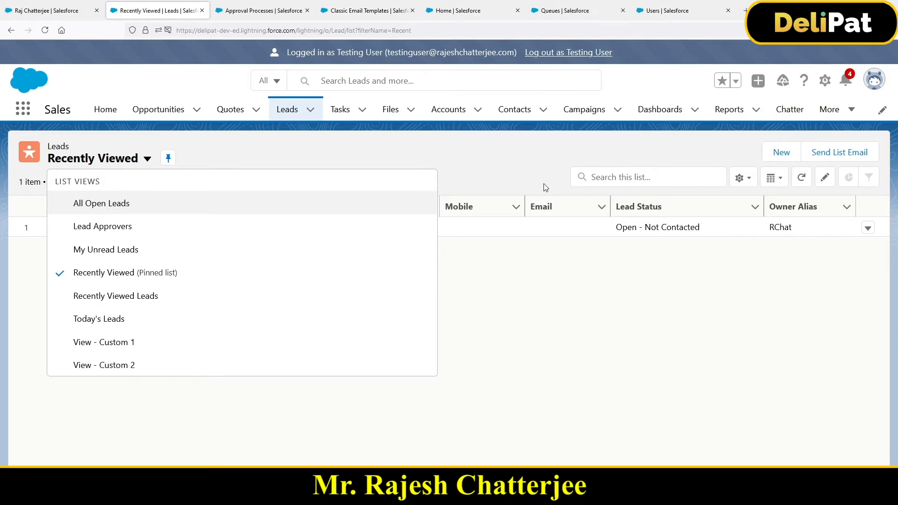
click(120, 203)
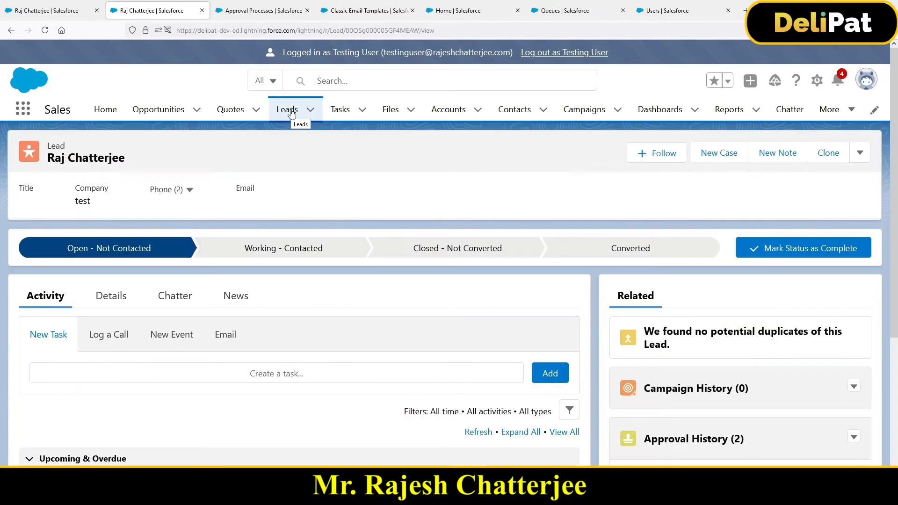
click(291, 113)
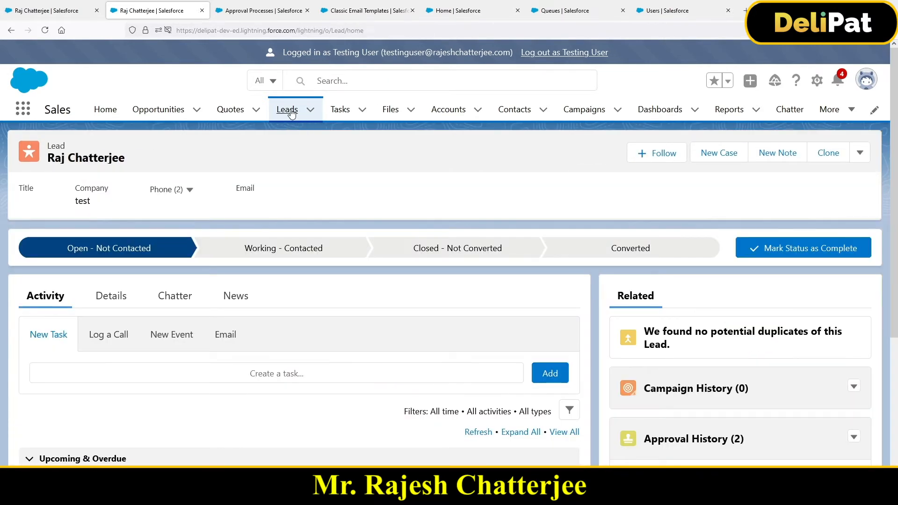
click(97, 165)
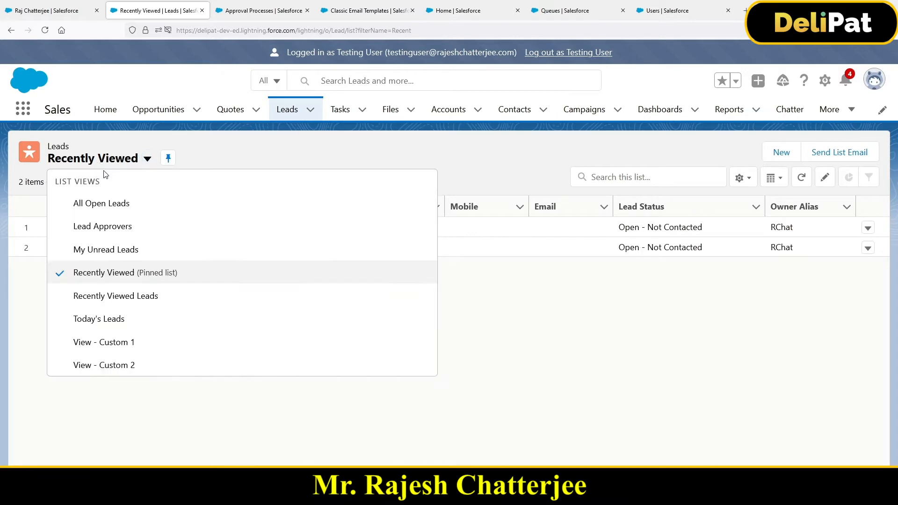
click(105, 210)
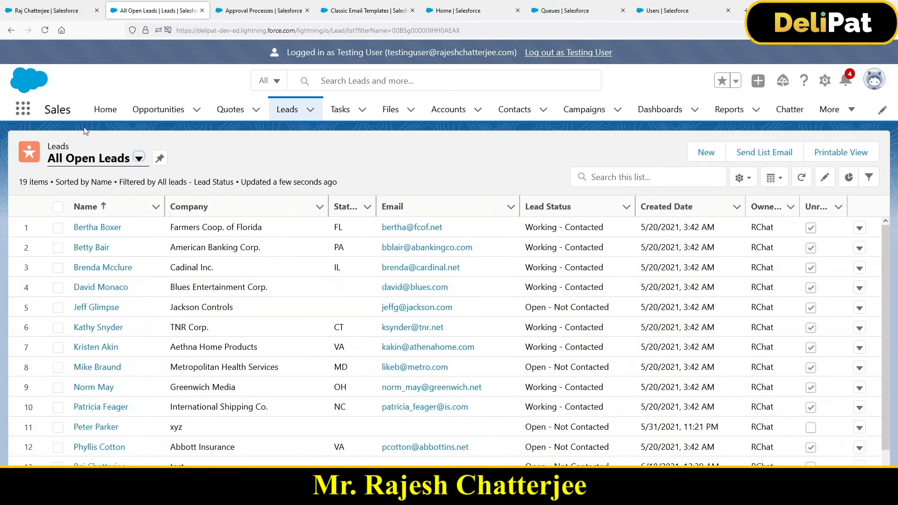
scroll(101, 328, down, 3)
scroll(102, 371, down, 1)
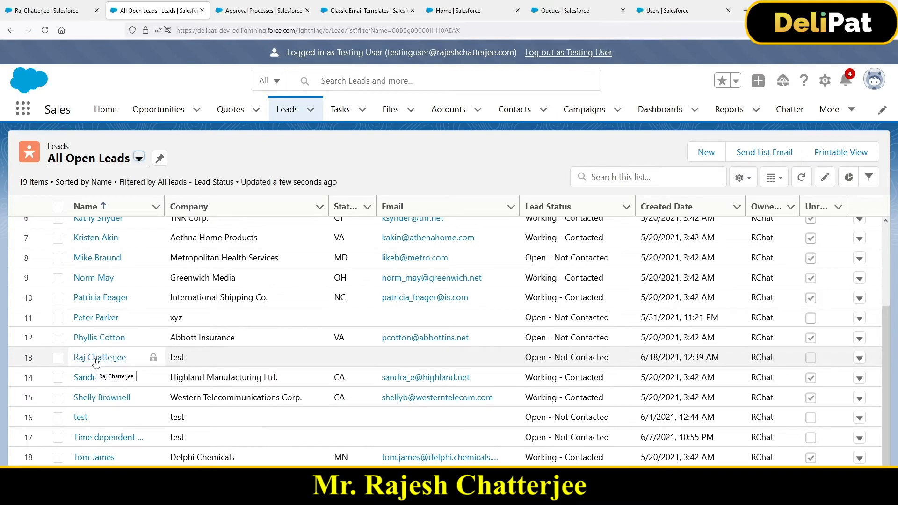
Copy the submitted lead's record ID from the address of its record in the administrator's session.
click(61, 14)
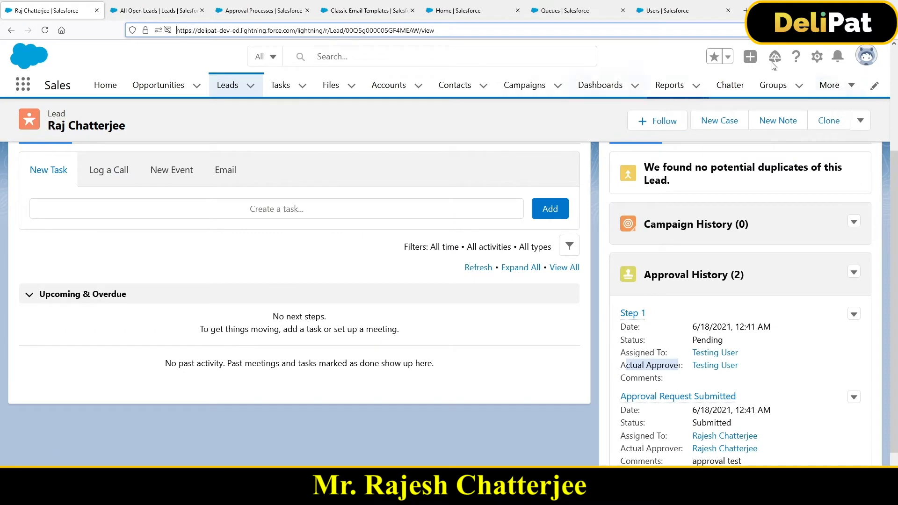
click(874, 63)
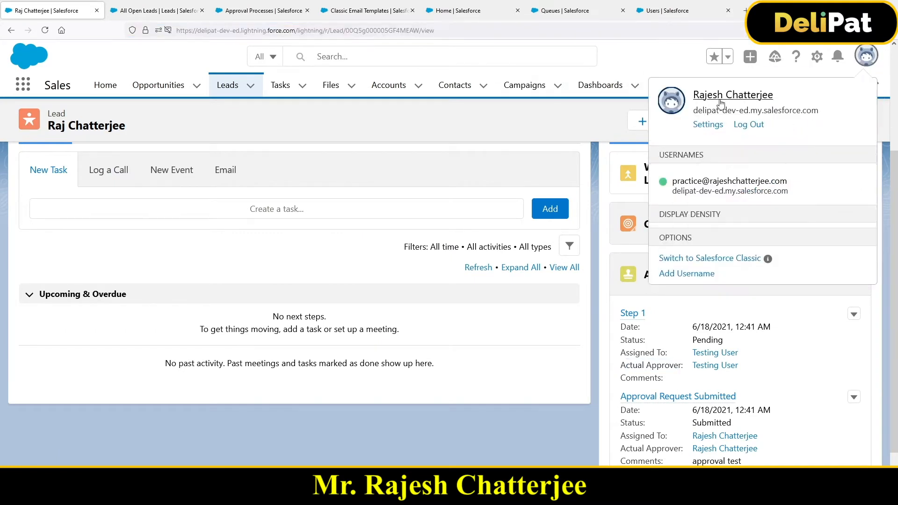
double_click(375, 30)
key(ctrl+c)
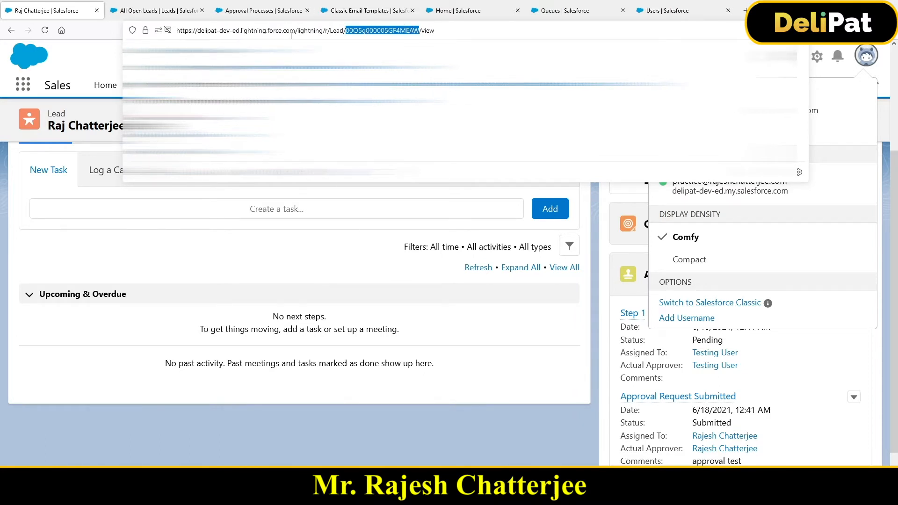
Open the submitted lead in Testing User's session by replacing the path of the page address with the copied record ID.
click(252, 11)
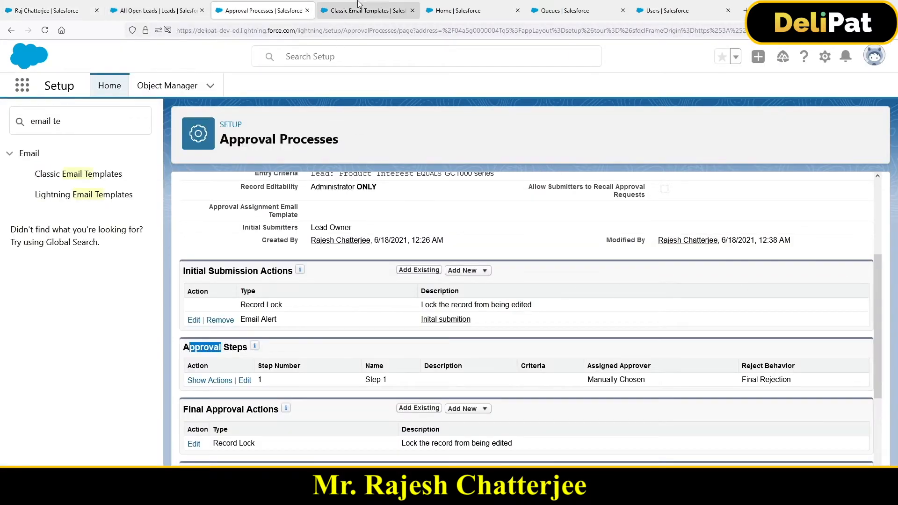
click(358, 5)
click(181, 17)
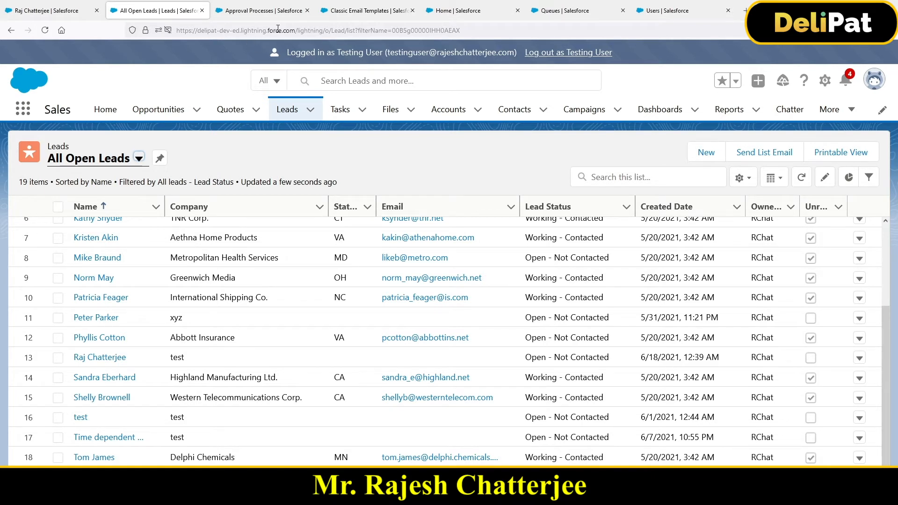
drag(297, 31, 499, 25)
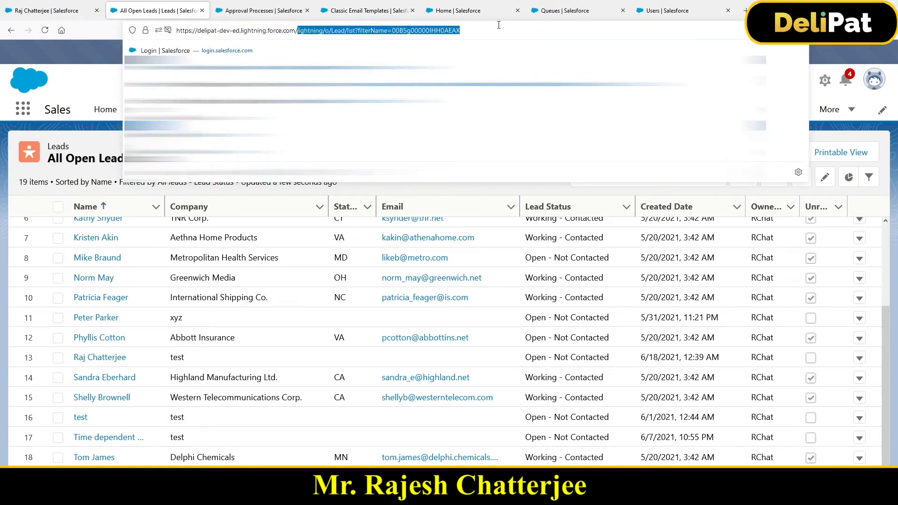
key(ctrl+v)
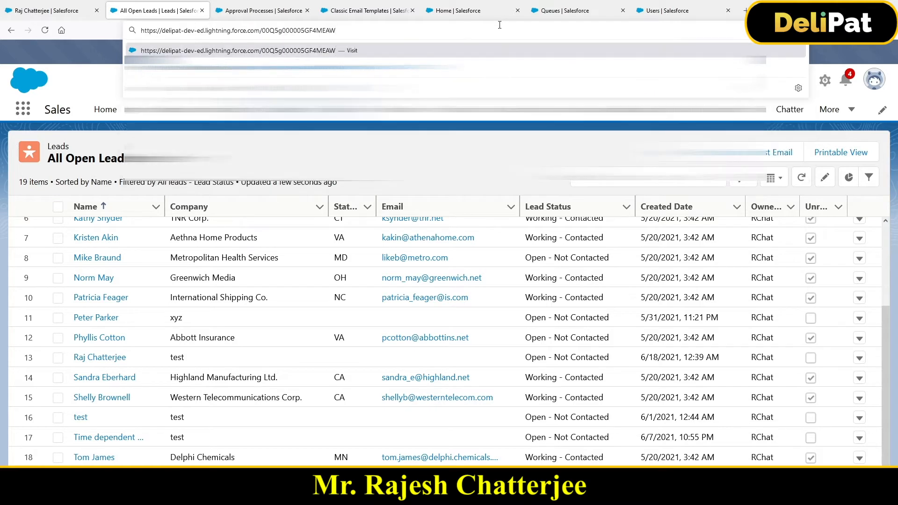
key(Return)
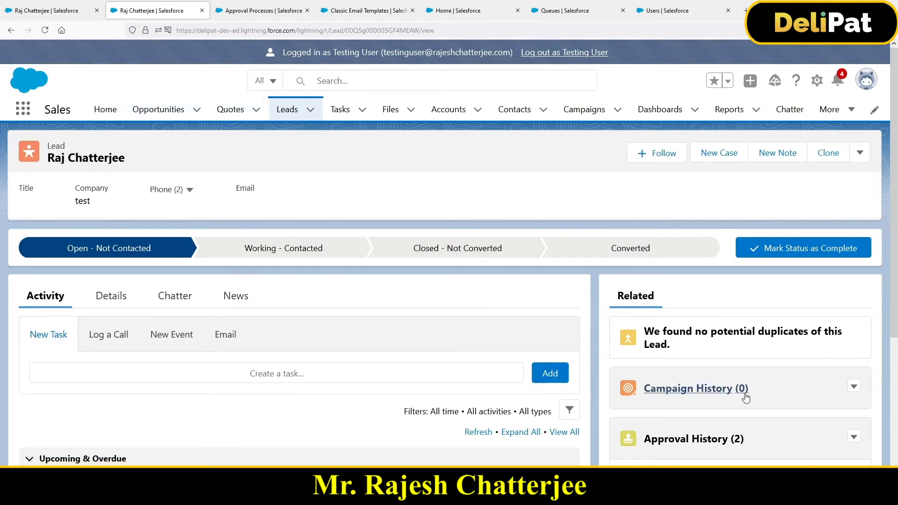
Check Testing User's notifications for the lead's approval request and close the notification list.
scroll(745, 393, down, 2)
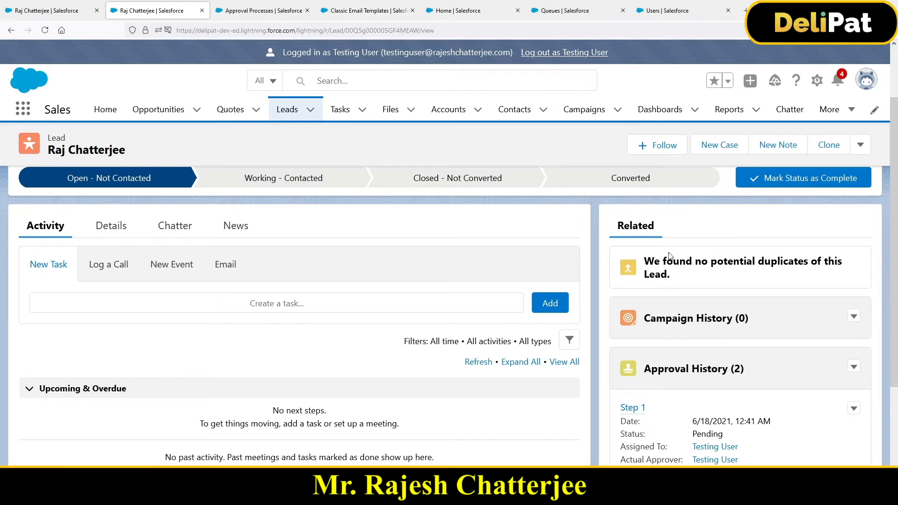
click(838, 80)
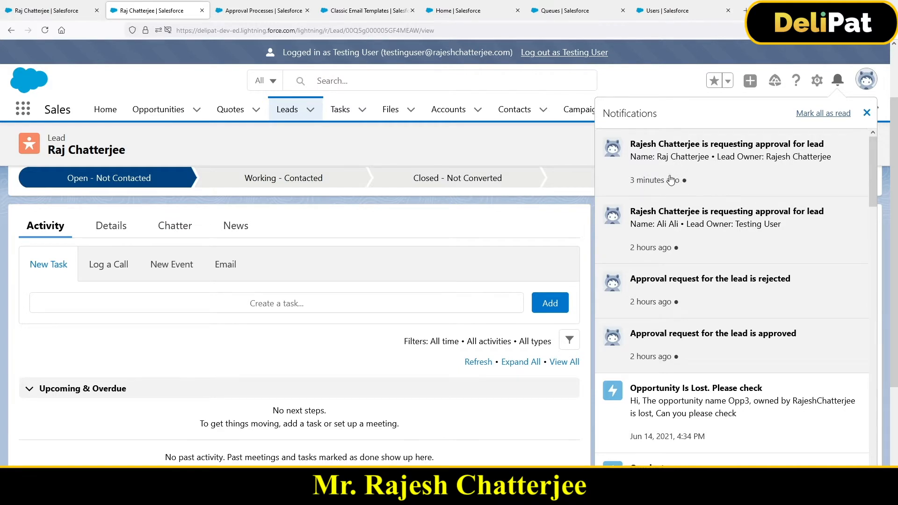
mouse_move(645, 181)
click(528, 234)
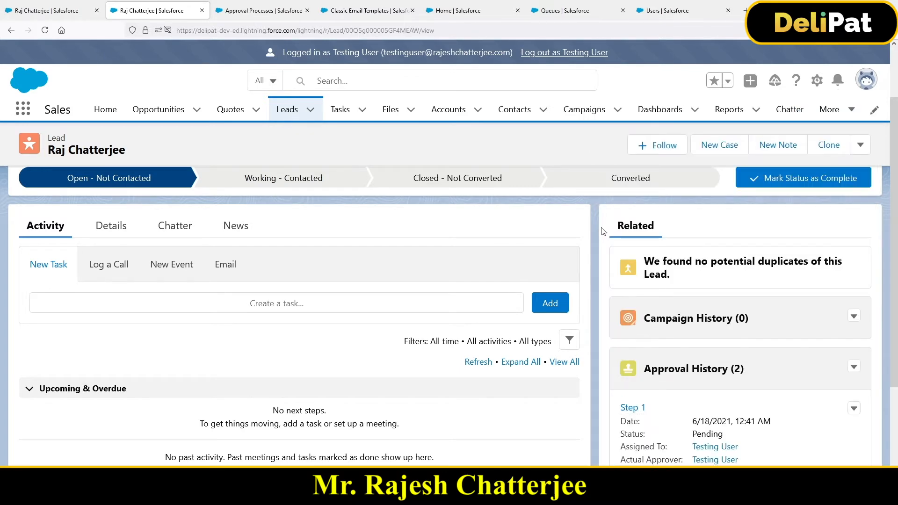
Open the Step 1 approval request from the lead's Approval History in a new browser tab and review its status.
scroll(778, 406, down, 3)
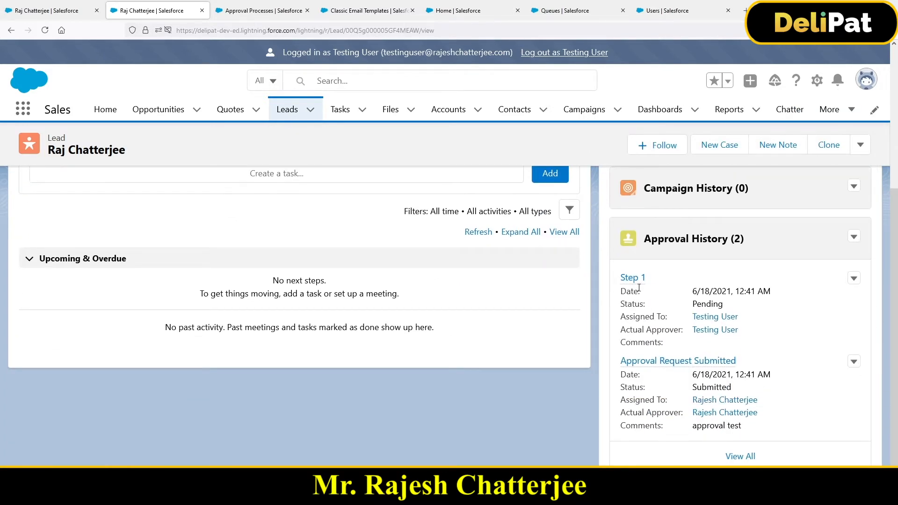
click(852, 280)
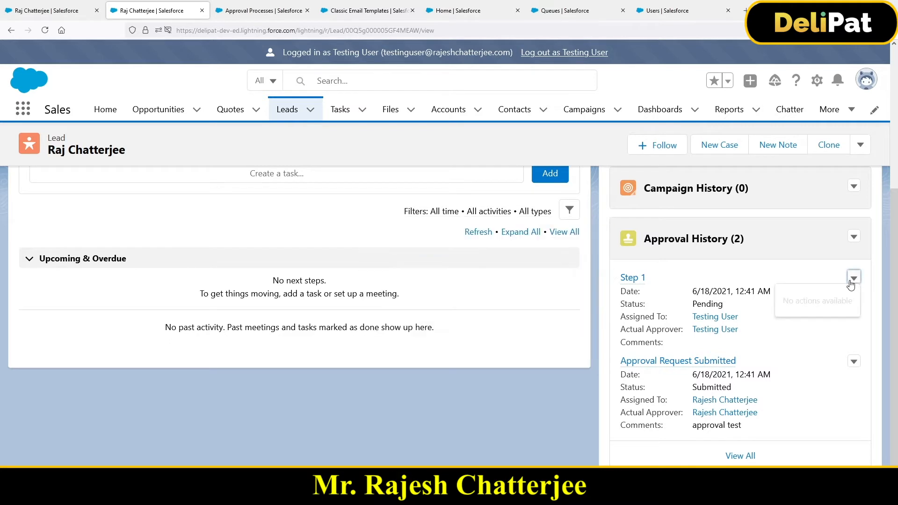
right_click(628, 279)
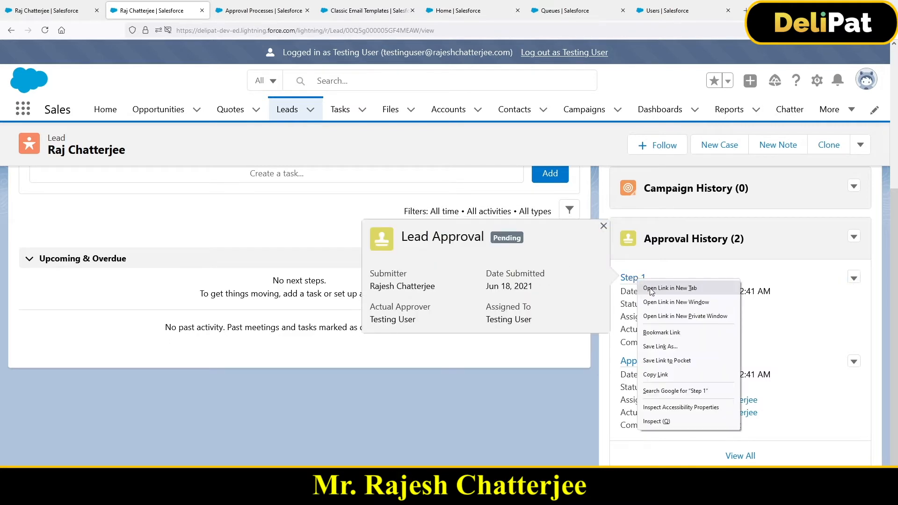
click(629, 284)
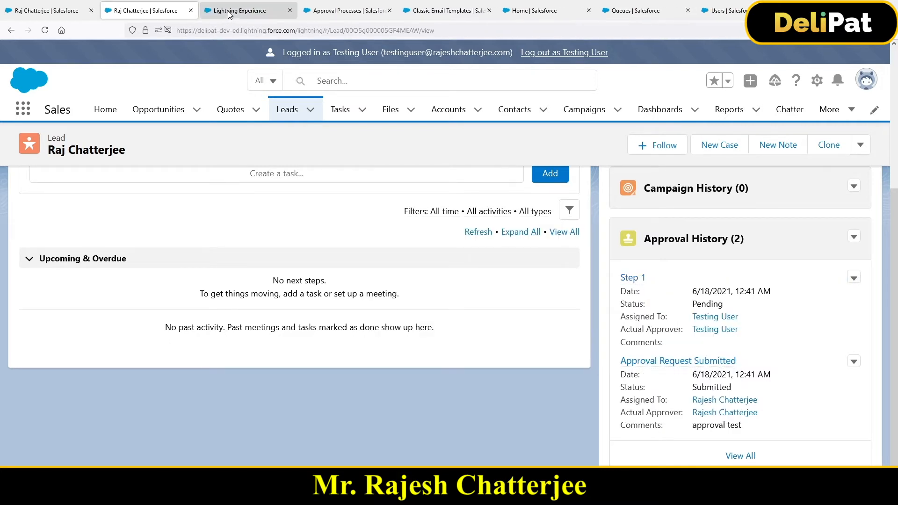
click(229, 14)
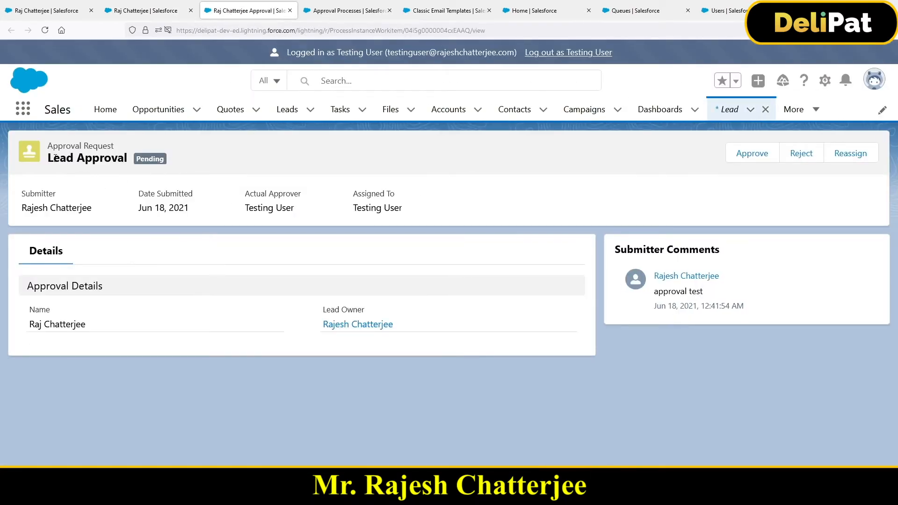
drag(47, 158, 110, 154)
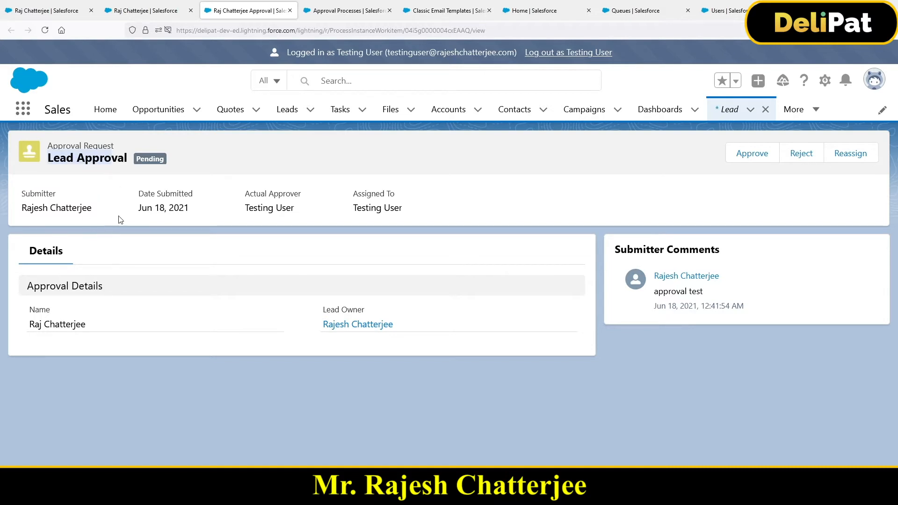
drag(166, 162, 138, 159)
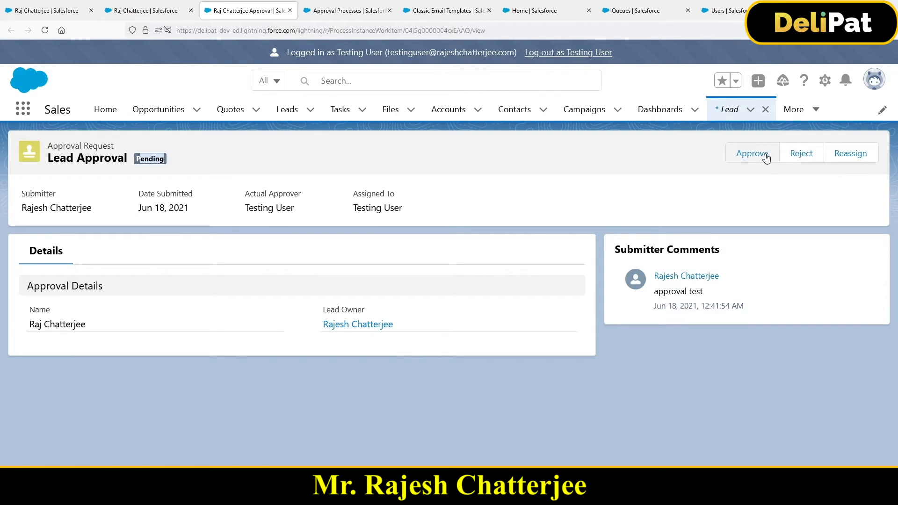
Approve the lead's approval request with the comment "approved" and log out as Testing User.
click(766, 156)
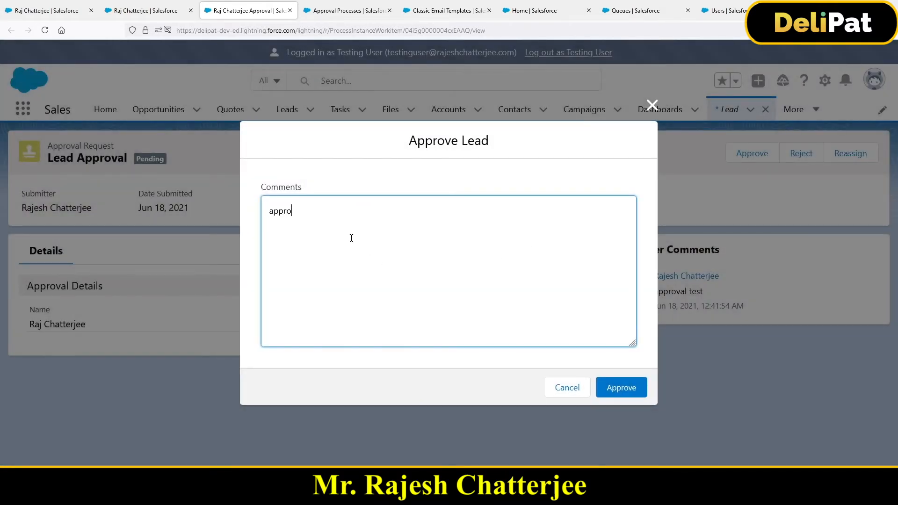
click(615, 395)
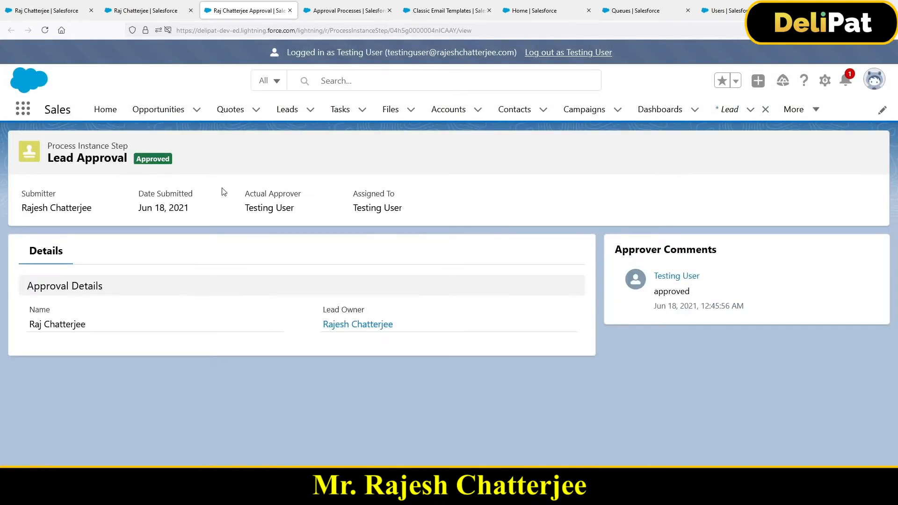
click(590, 54)
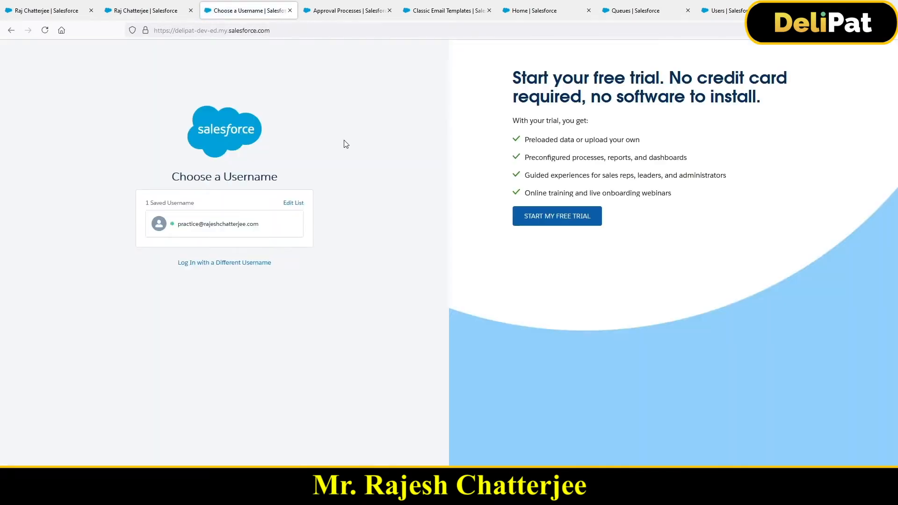
Log back in with the saved username and open the approved lead by replacing the address path with the copied record ID.
click(182, 228)
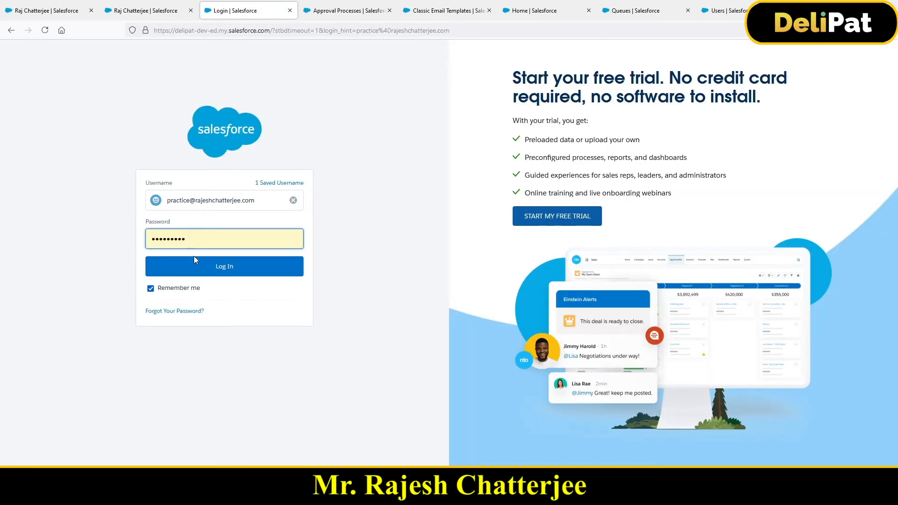
click(201, 269)
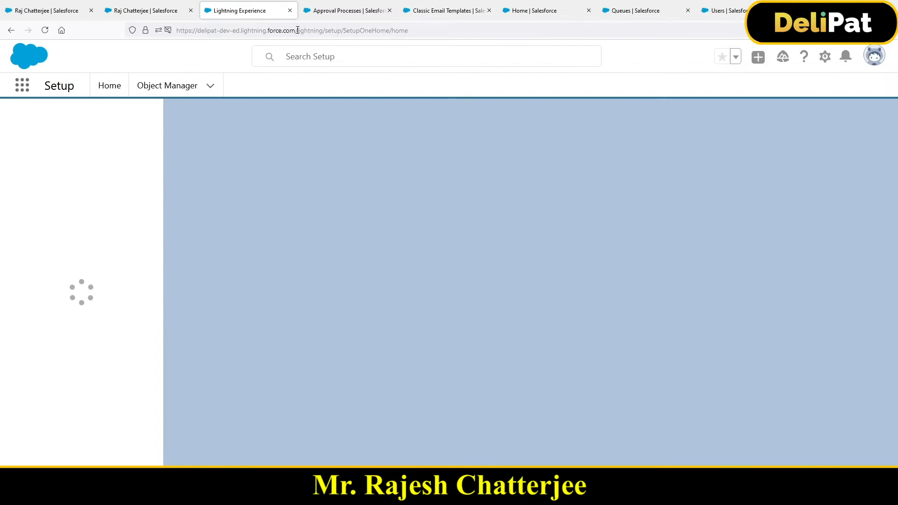
click(306, 32)
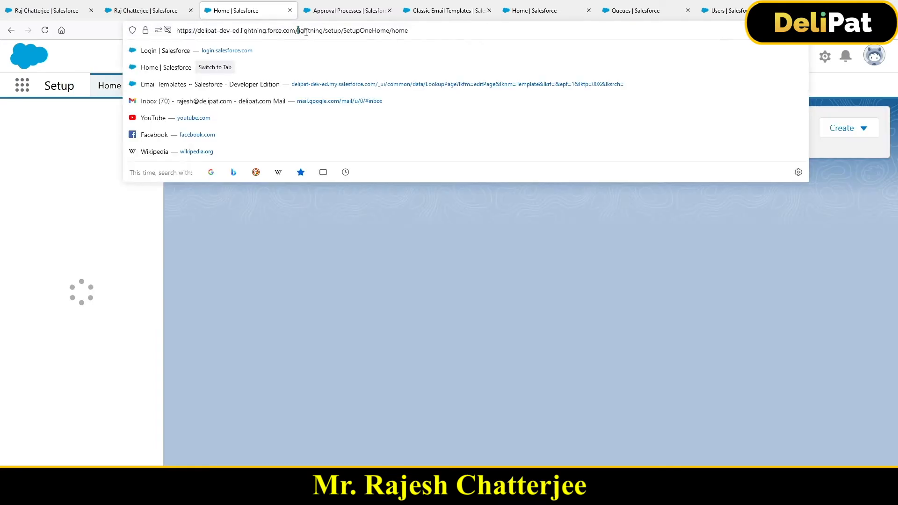
drag(306, 32, 462, 34)
text(00Q5g000005GF4MEAW)
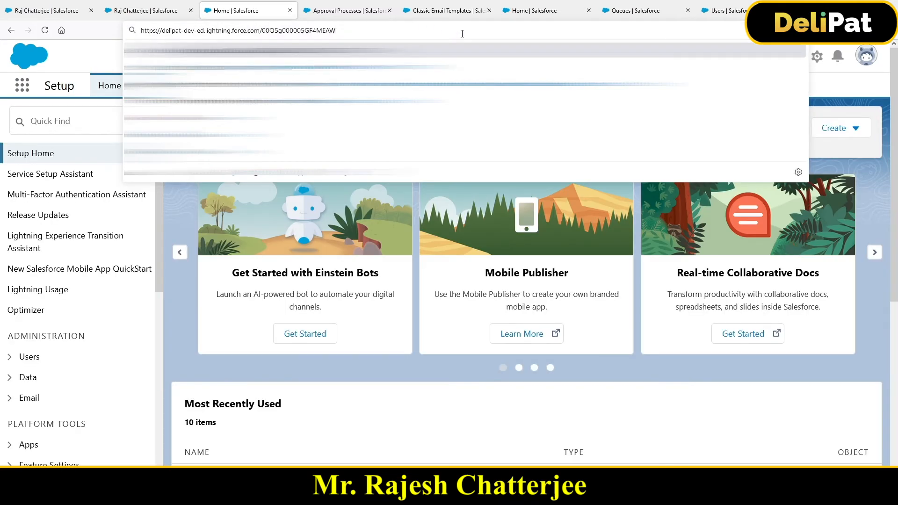
key(Return)
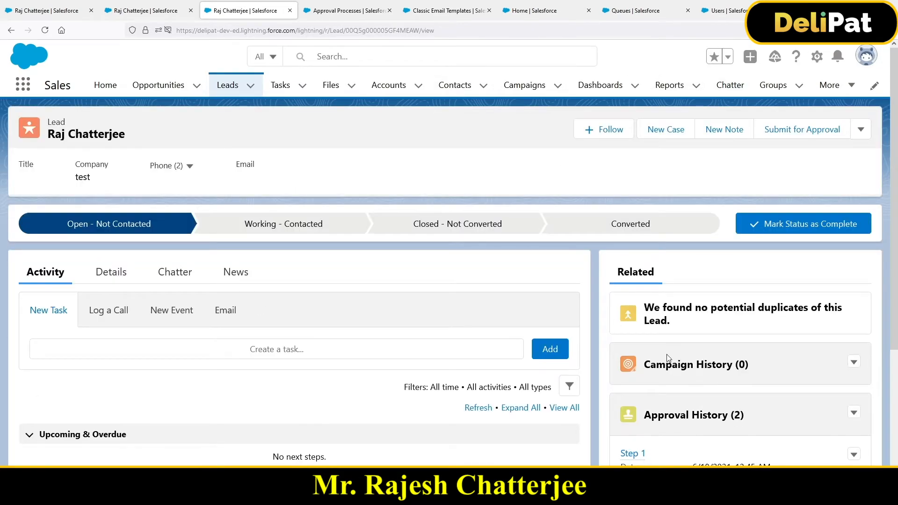
Review the Step 1 status in the lead's Approval History and check the lead's details.
scroll(670, 359, down, 3)
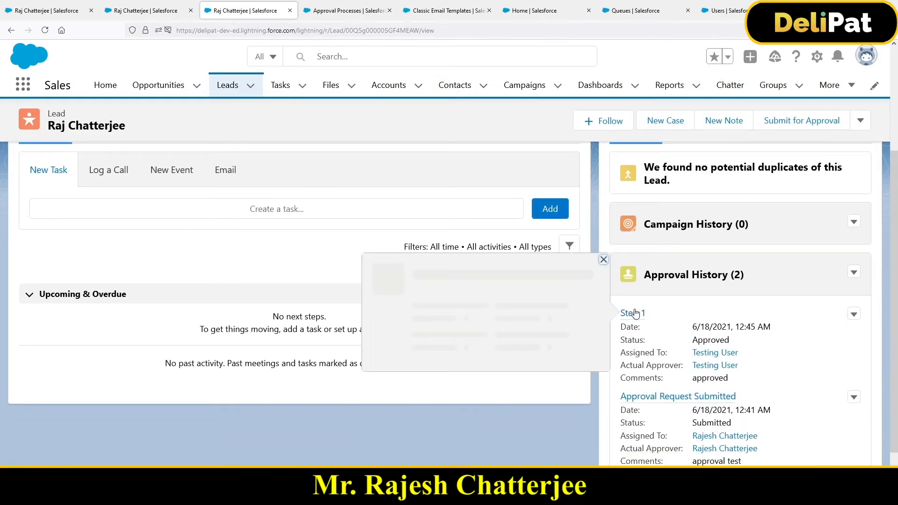
double_click(698, 341)
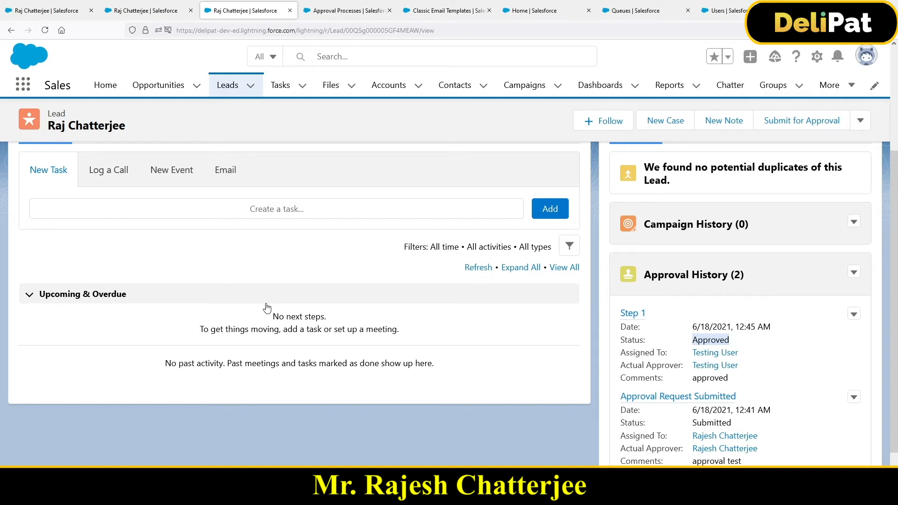
scroll(256, 325, up, 3)
click(109, 271)
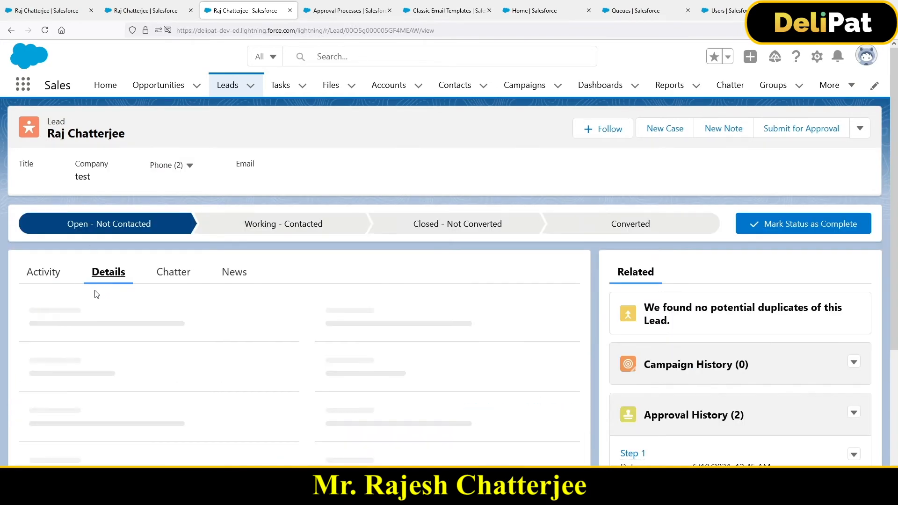
mouse_move(70, 328)
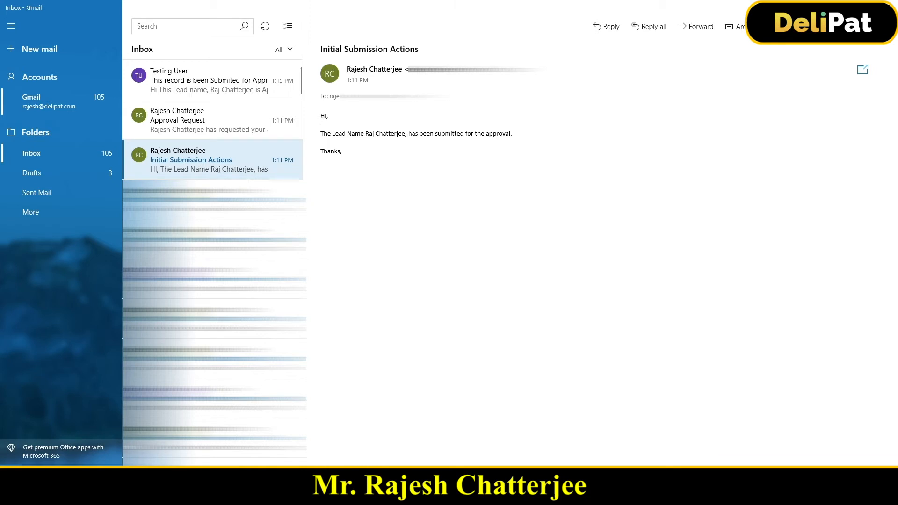
Read the "Initial Submission Actions" e-mail in the Mail app and compare it with the approval process's Initial Submission Actions in the browser.
drag(327, 133, 516, 135)
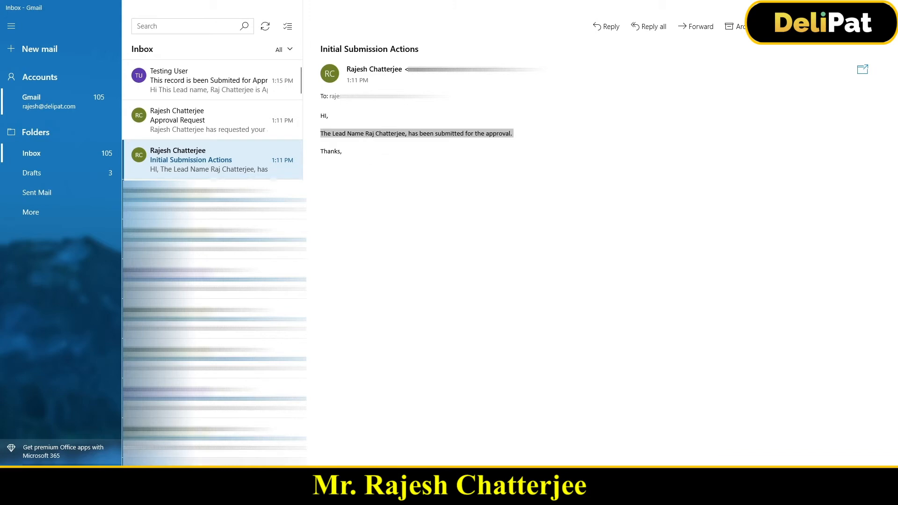
click(223, 496)
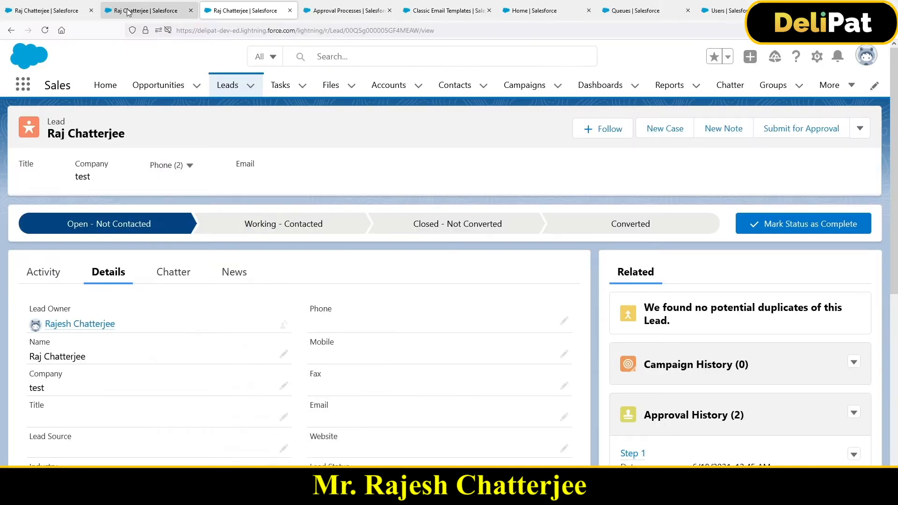
click(120, 10)
click(320, 12)
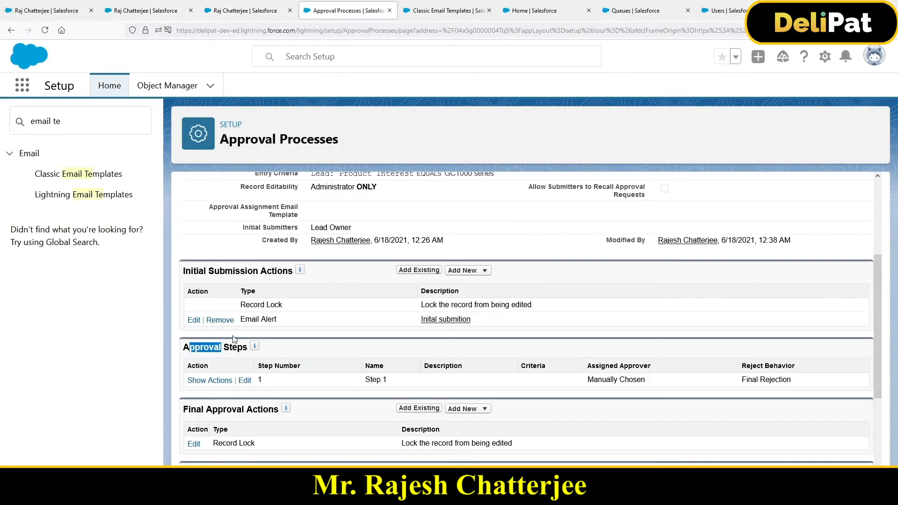
drag(183, 271, 293, 272)
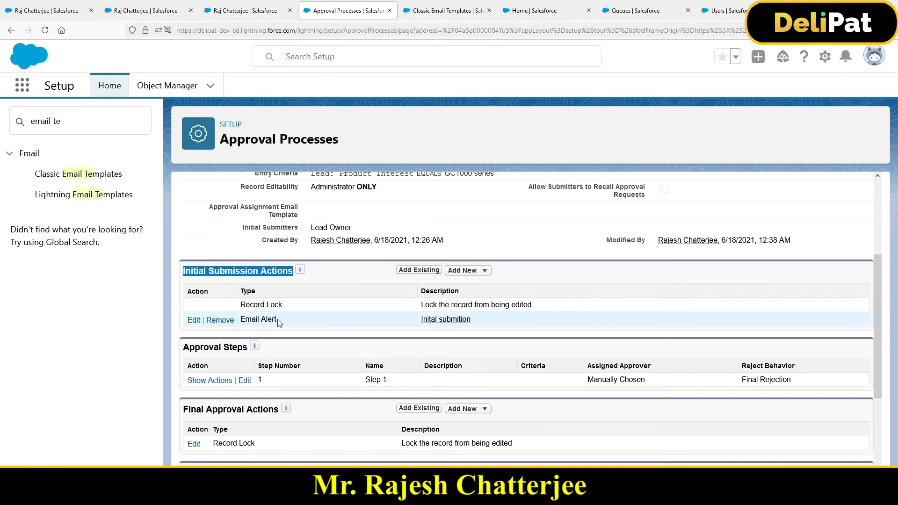
drag(278, 321, 240, 320)
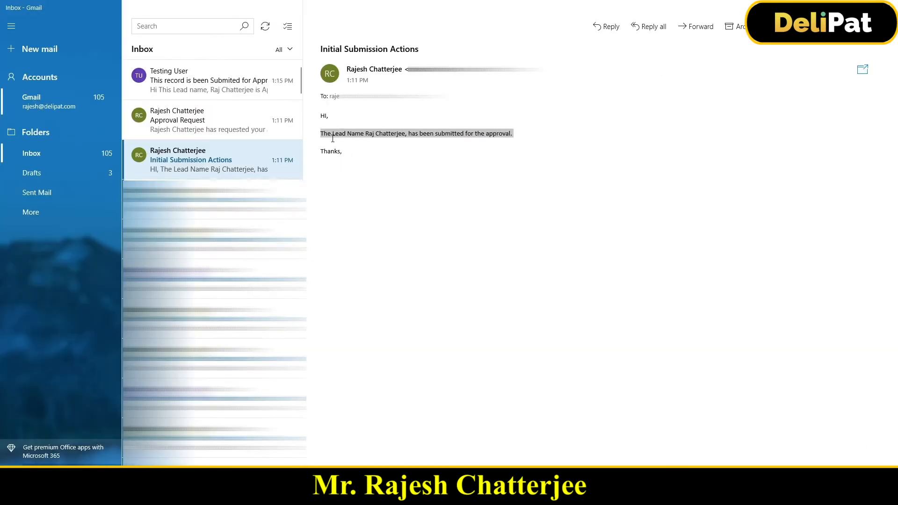
Switch to the Mail app and read the "Approval Request" e-mail and the lead approval e-mail sent by Testing User.
drag(333, 139, 348, 139)
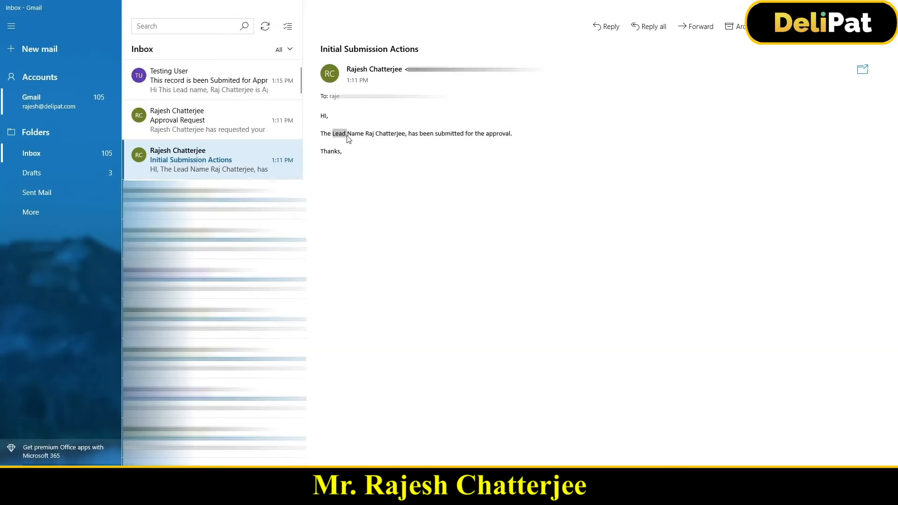
click(192, 136)
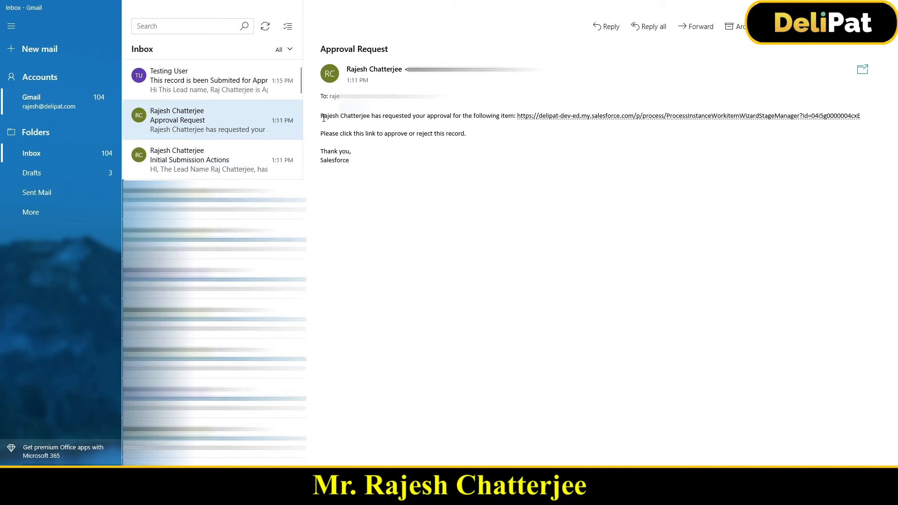
drag(323, 118, 491, 121)
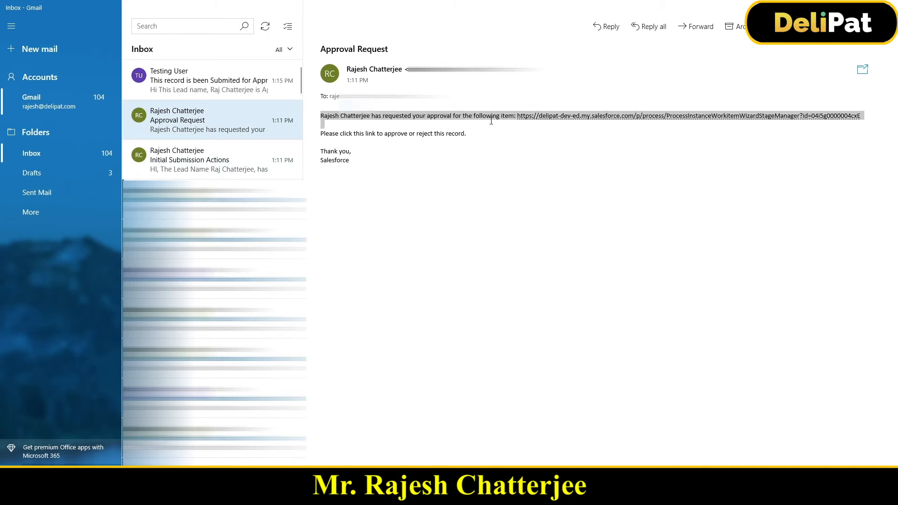
click(372, 163)
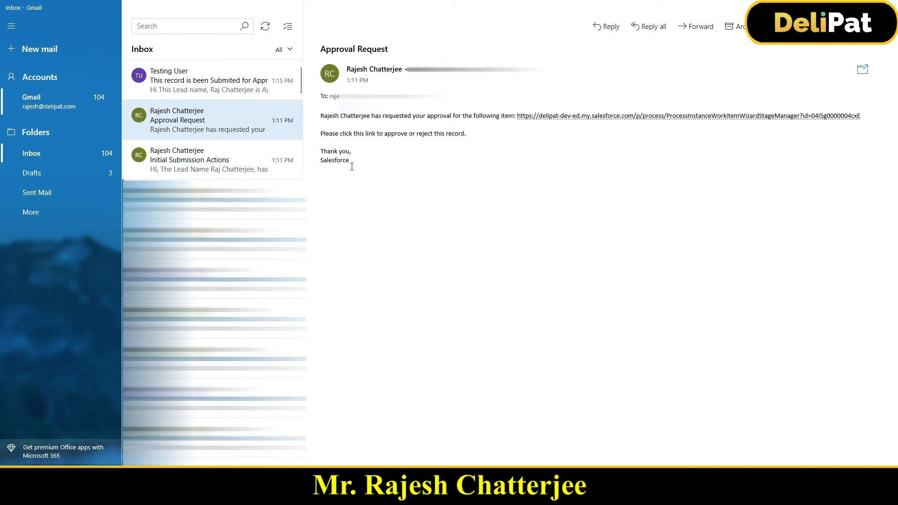
drag(353, 164, 328, 115)
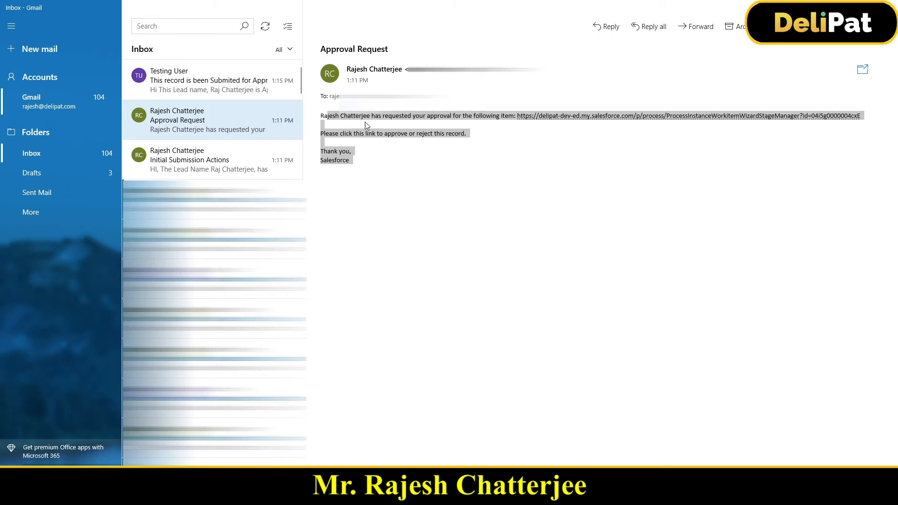
click(208, 97)
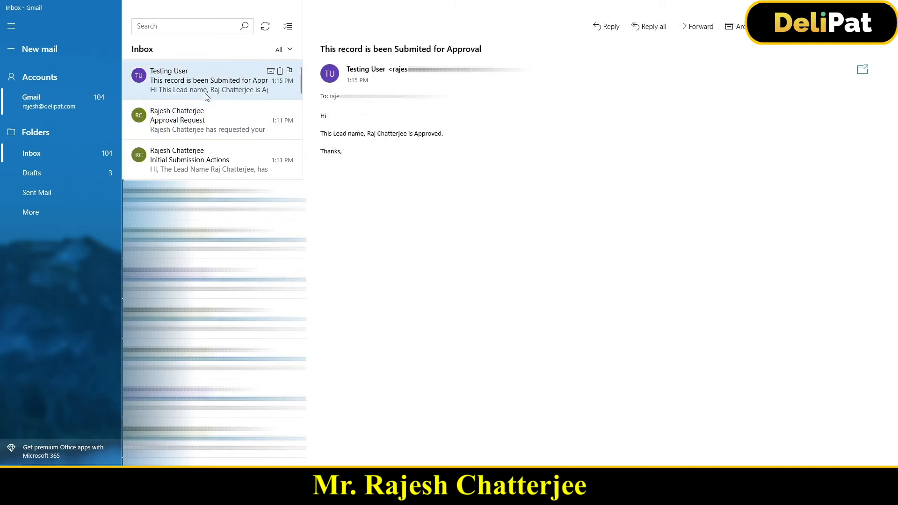
drag(320, 134, 432, 135)
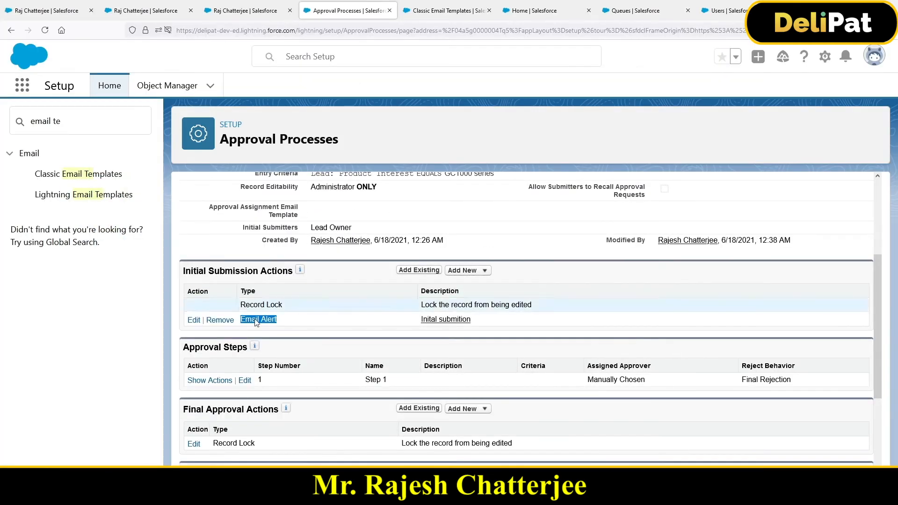
Switch to the approval process in the browser, show Step 1's actions and examine its Approval Actions and Rejection Actions.
scroll(255, 322, down, 3)
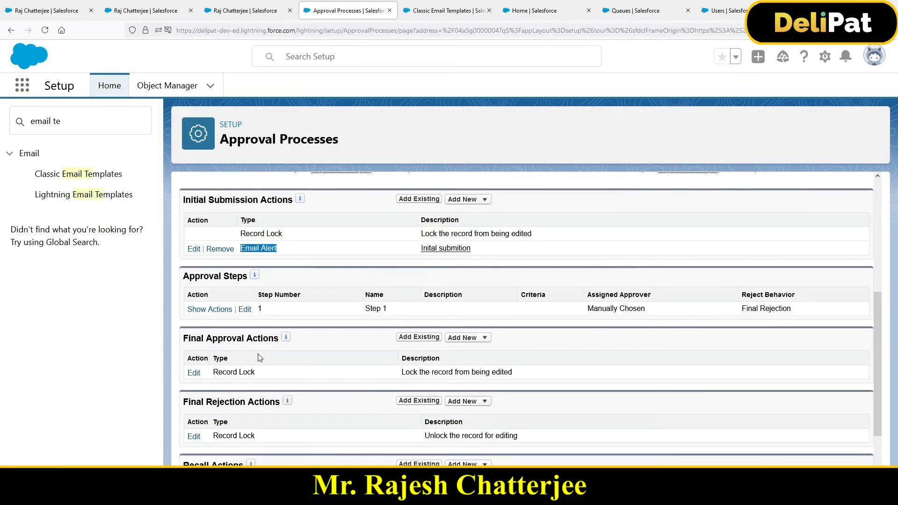
scroll(201, 311, up, 3)
click(218, 383)
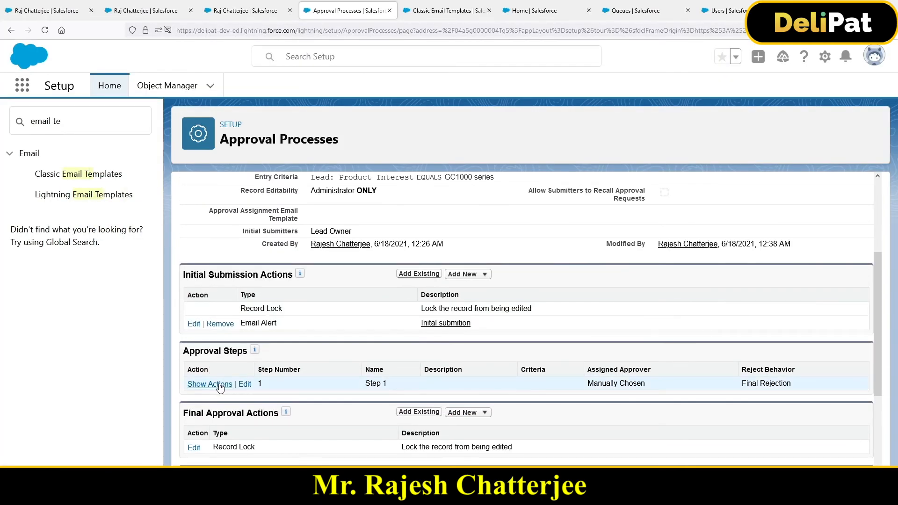
scroll(316, 369, down, 2)
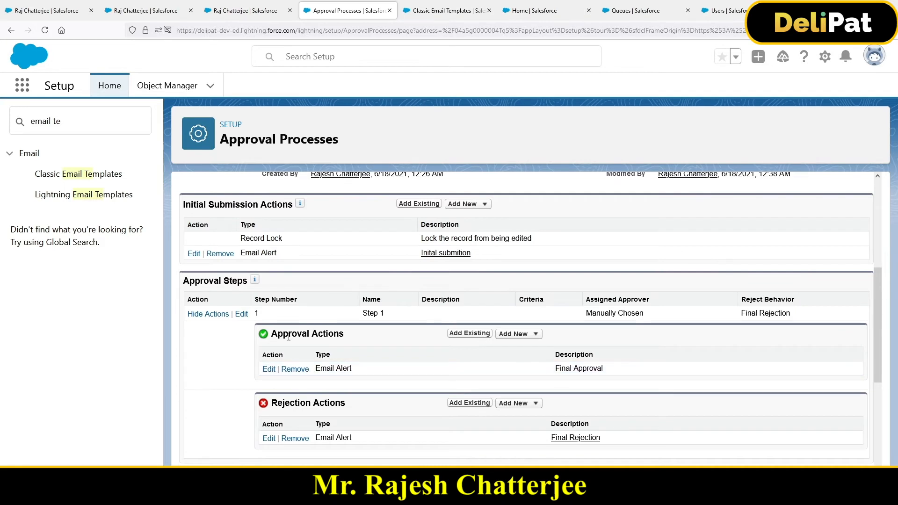
drag(280, 334, 345, 334)
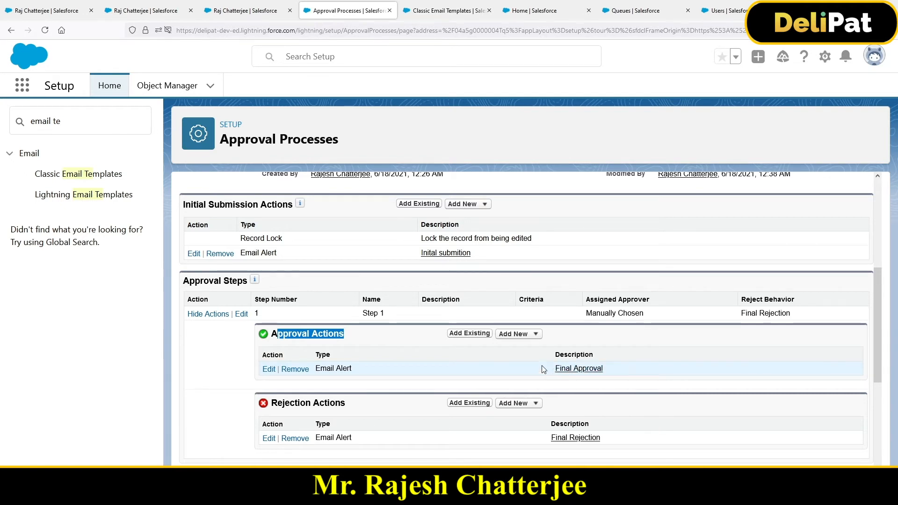
drag(271, 403, 346, 415)
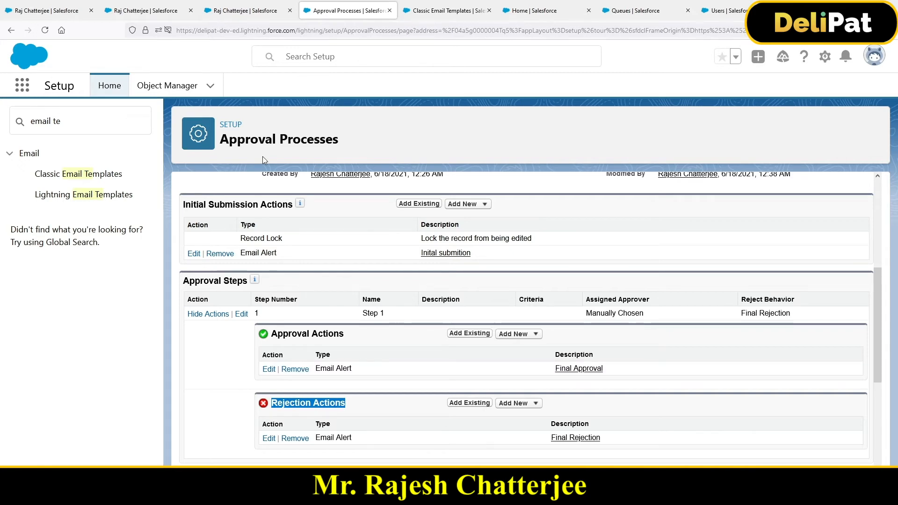
Reopen the approved lead from the Leads list in the first browser tab and review its details and Approval History.
click(144, 11)
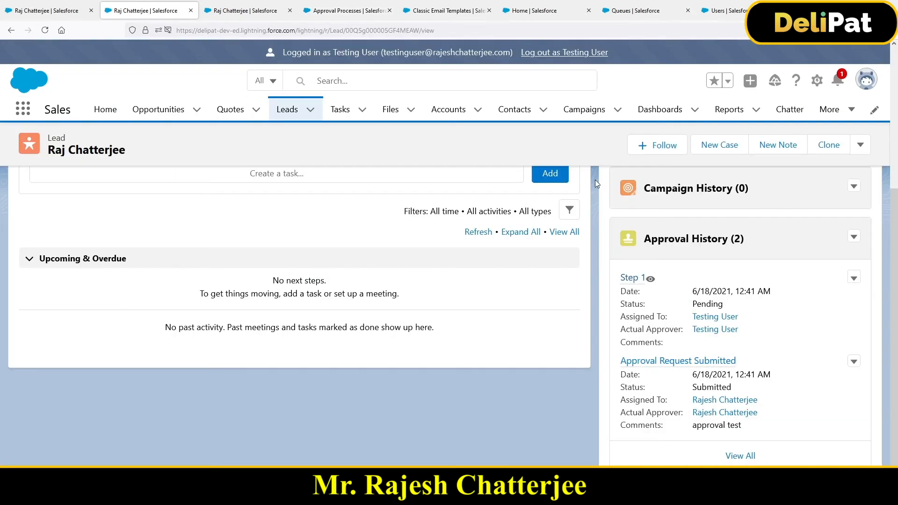
click(56, 16)
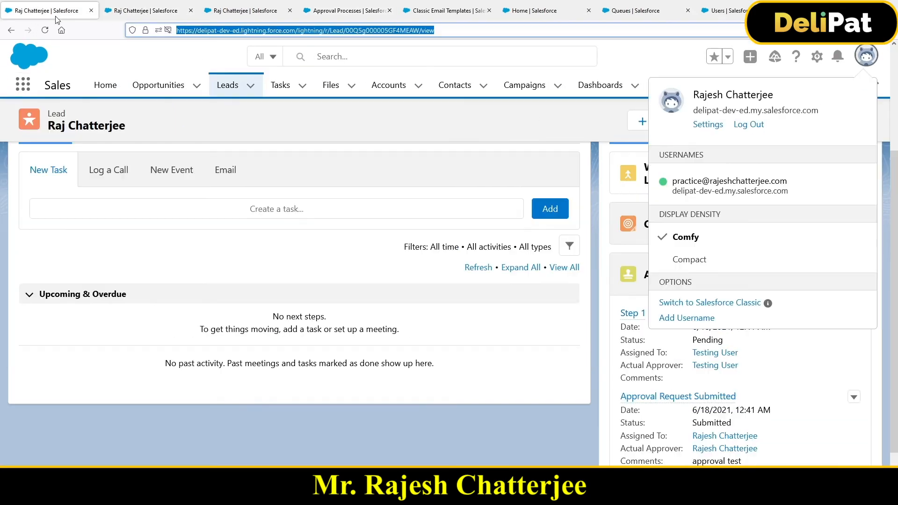
click(227, 89)
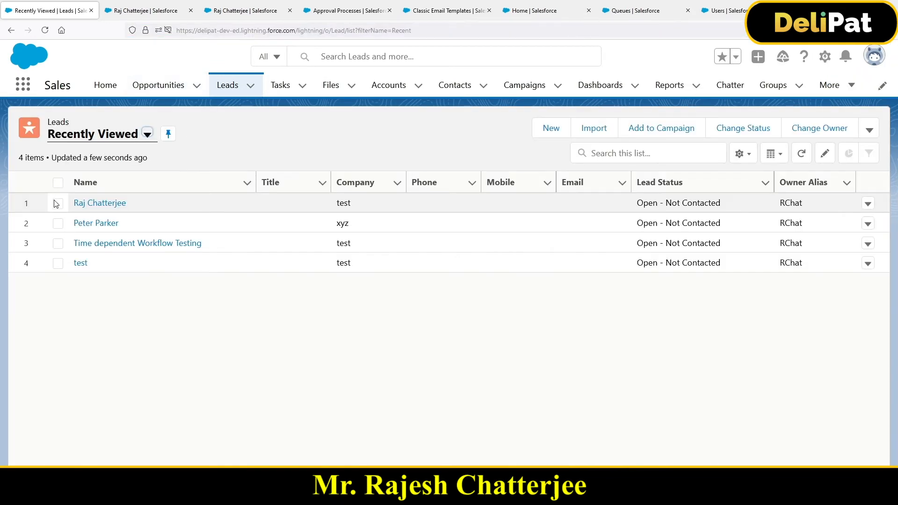
click(99, 203)
click(112, 273)
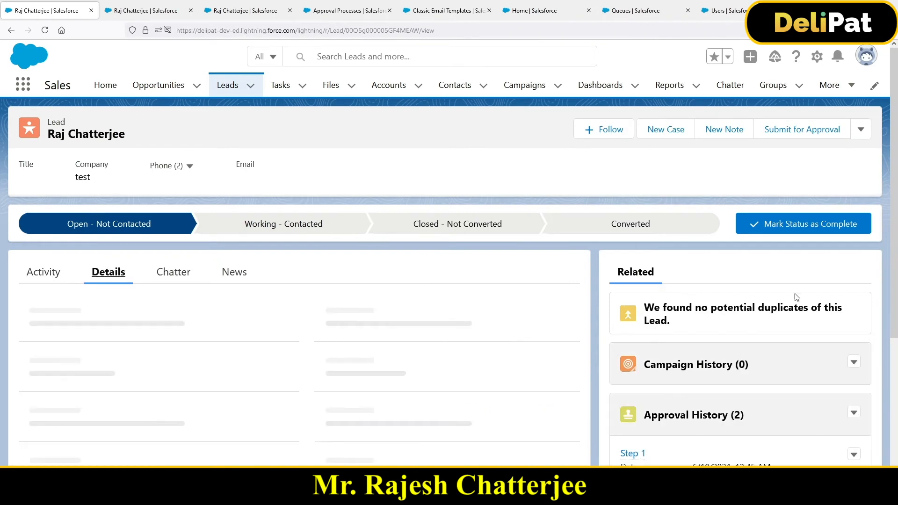
scroll(704, 354, down, 2)
scroll(689, 386, down, 3)
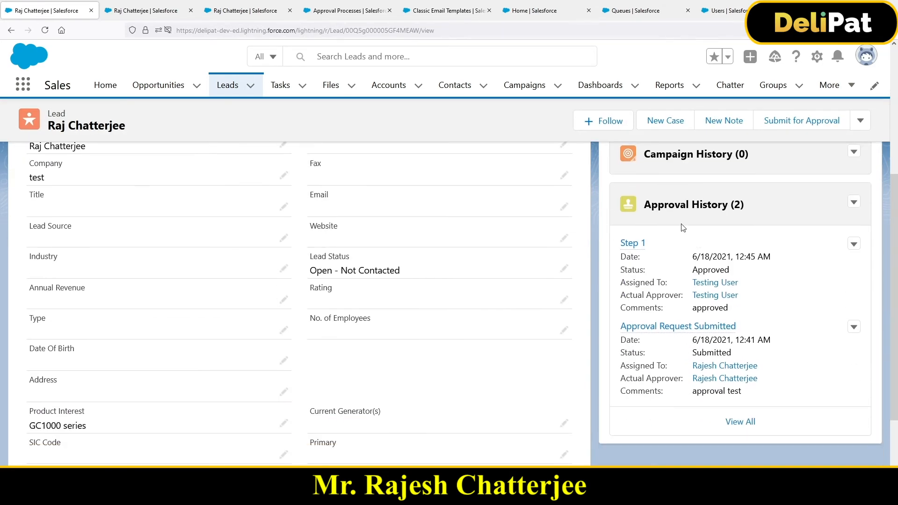
scroll(691, 210, down, 2)
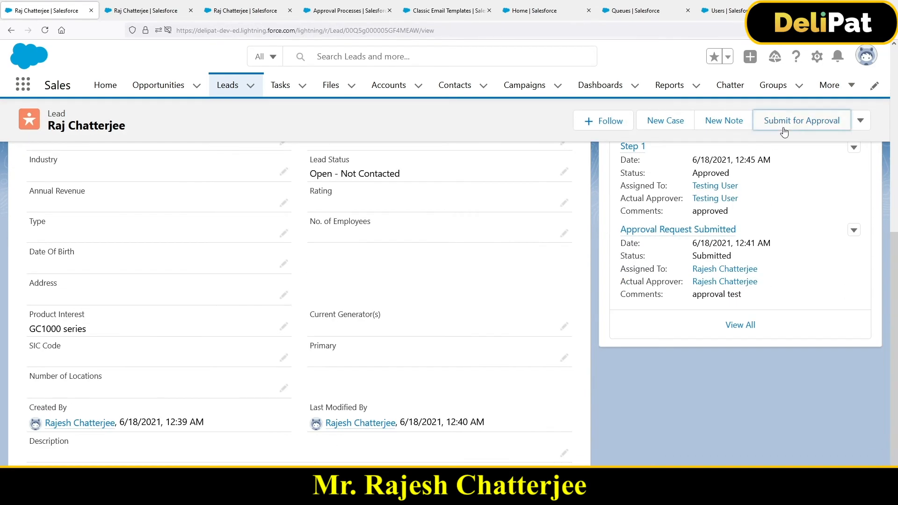
Submit the lead for approval with the comment "testing reject aproval" and choose Testing User as the next approver.
click(784, 131)
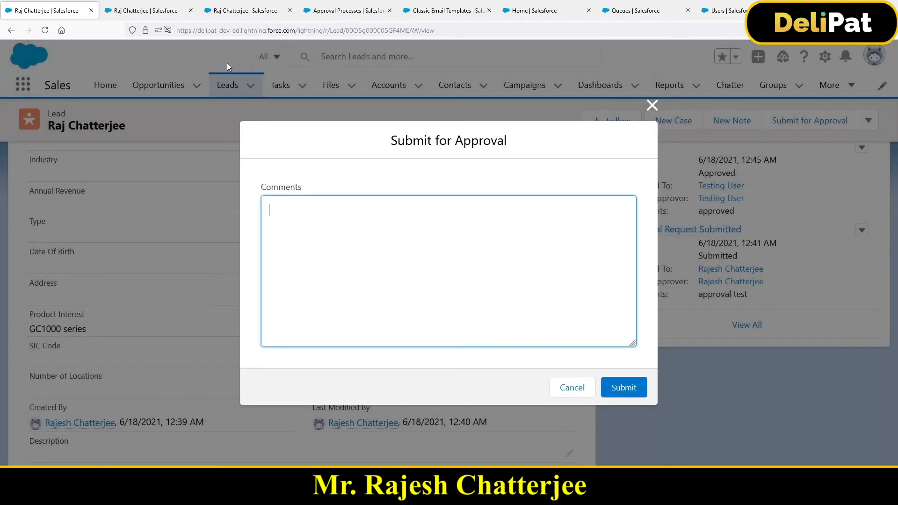
text(testing reject aproval)
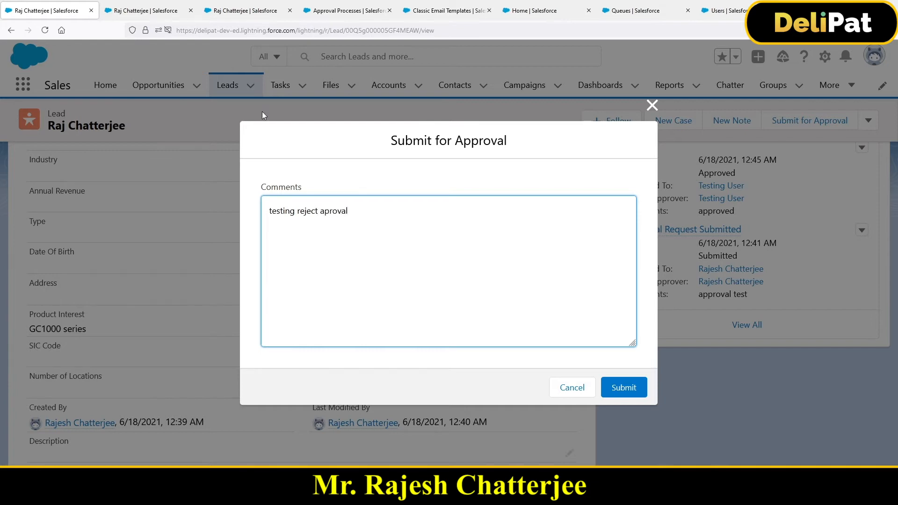
click(629, 389)
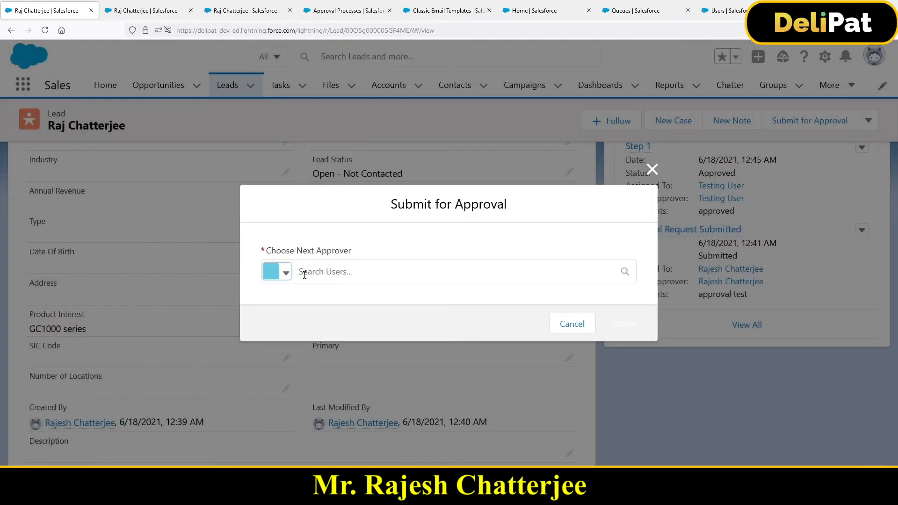
click(318, 272)
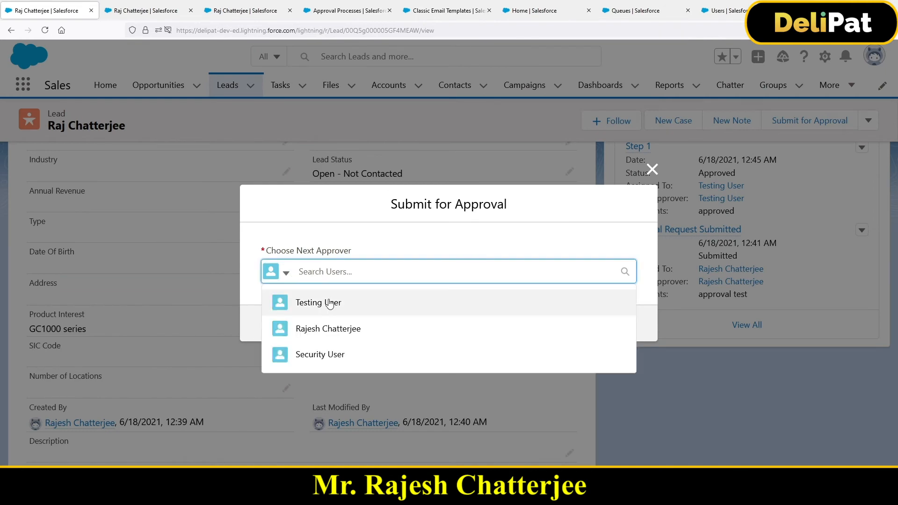
click(307, 301)
click(605, 333)
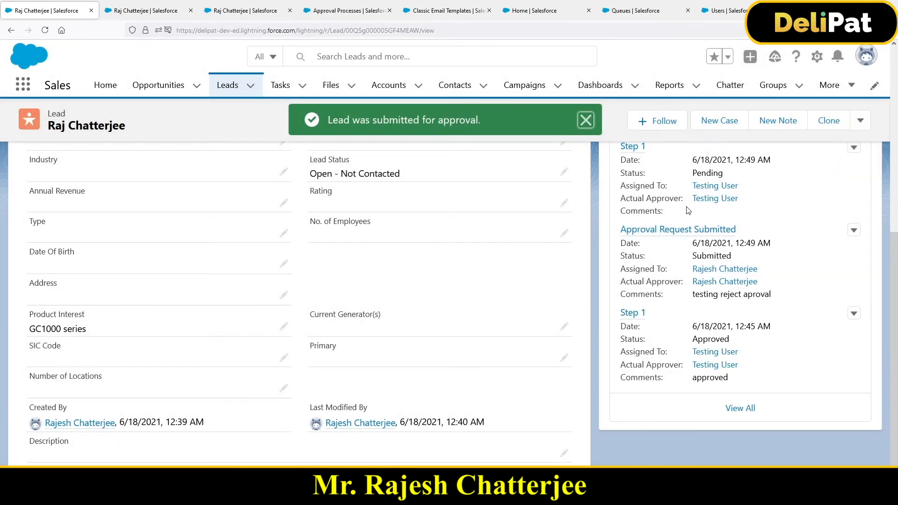
Open the pending step's assignee, Testing User, in a new browser tab and log in as that user from the user detail page.
scroll(703, 222, up, 3)
scroll(675, 266, down, 2)
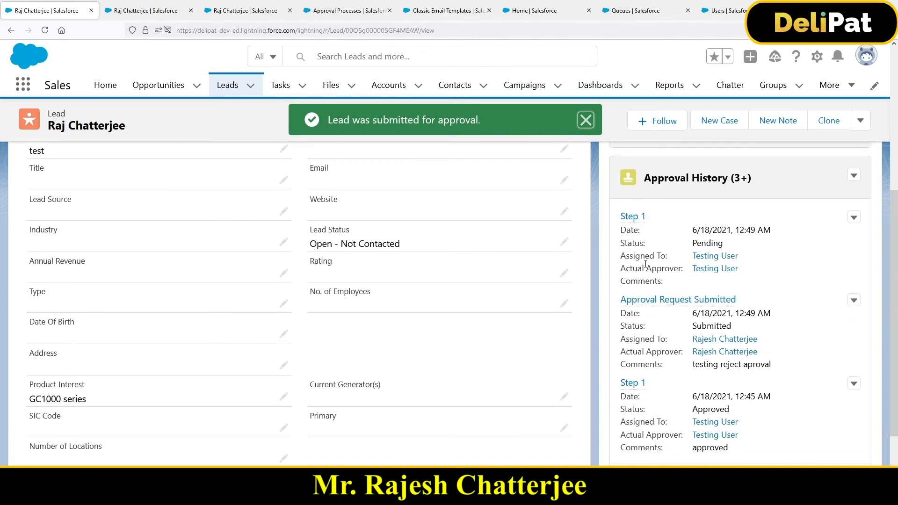
right_click(705, 257)
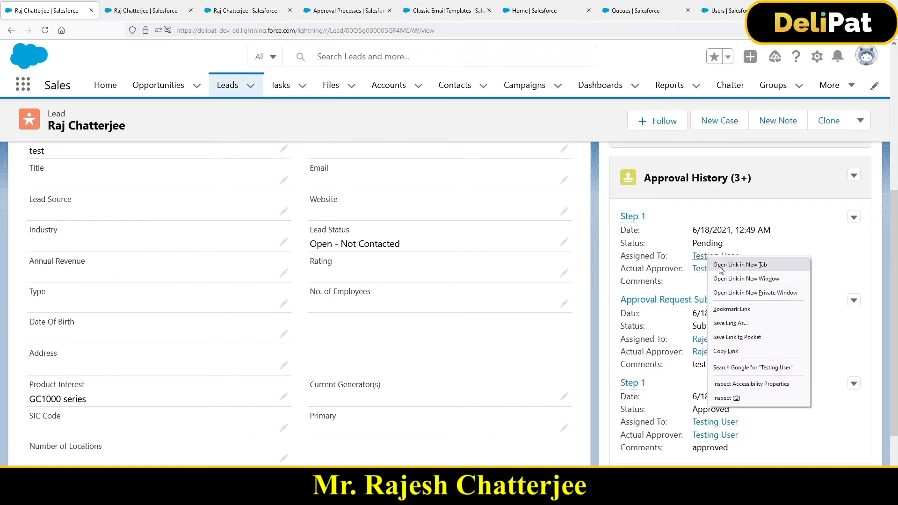
click(731, 263)
click(134, 11)
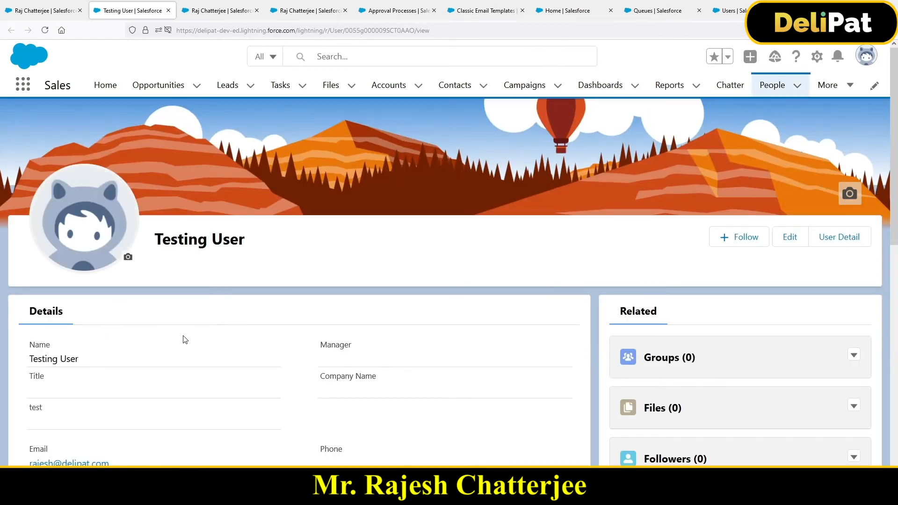
click(837, 242)
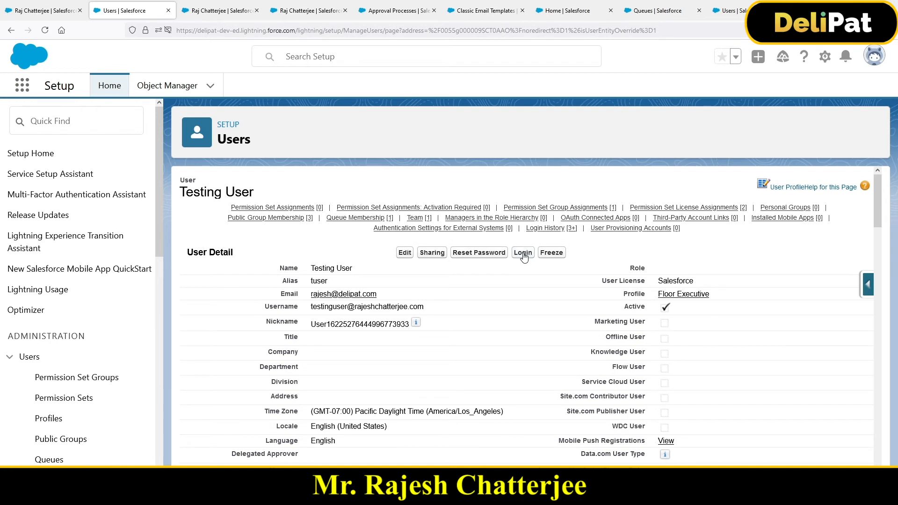
click(523, 253)
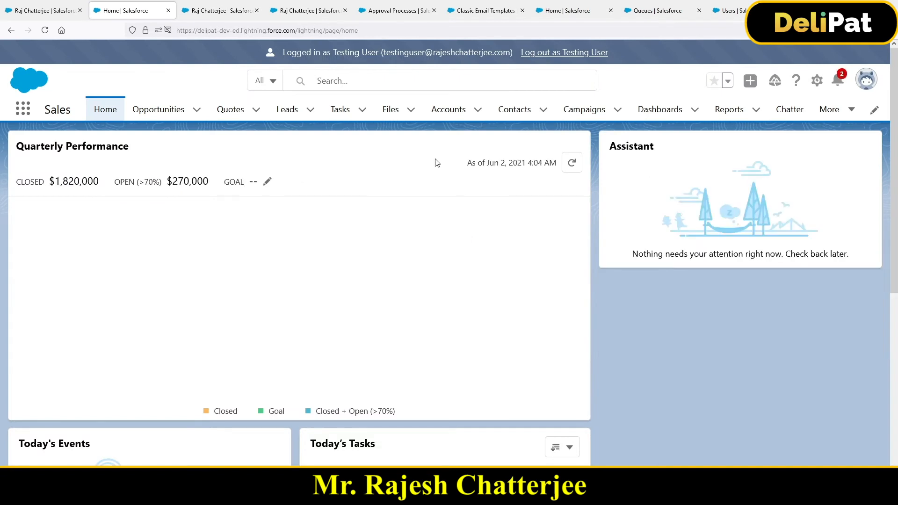
Open the resubmitted lead from the Leads list as Testing User and view the notifications.
click(288, 112)
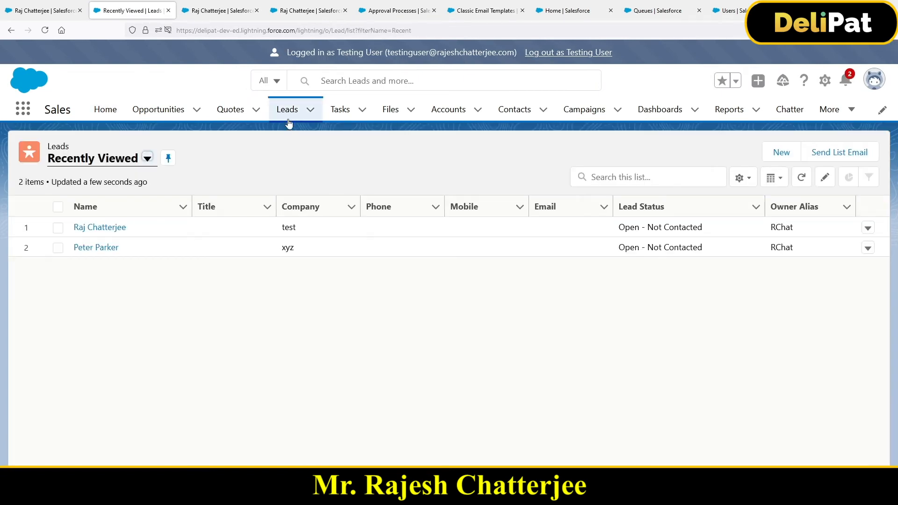
click(103, 227)
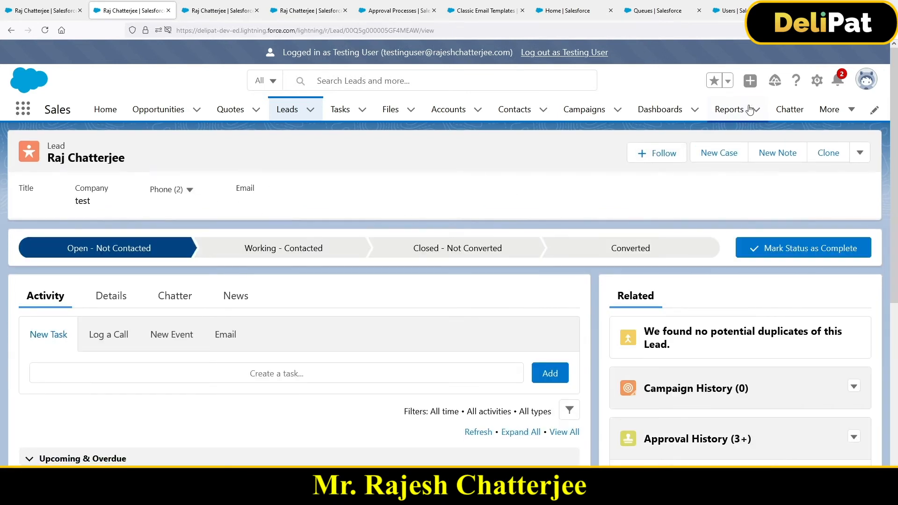
click(839, 80)
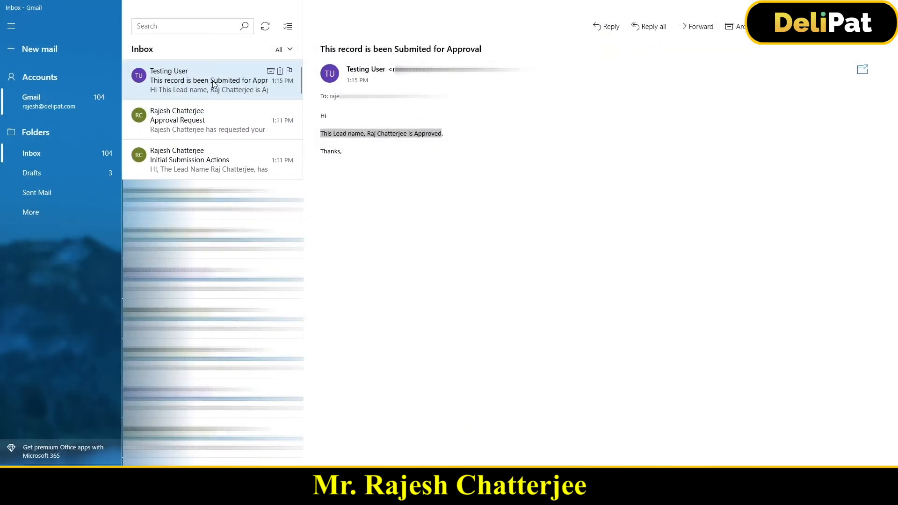
Sync the inbox in the Mail app, dismiss the alerts and read the new "Initial Submission Actions" and "Approval Request" e-mails.
click(265, 26)
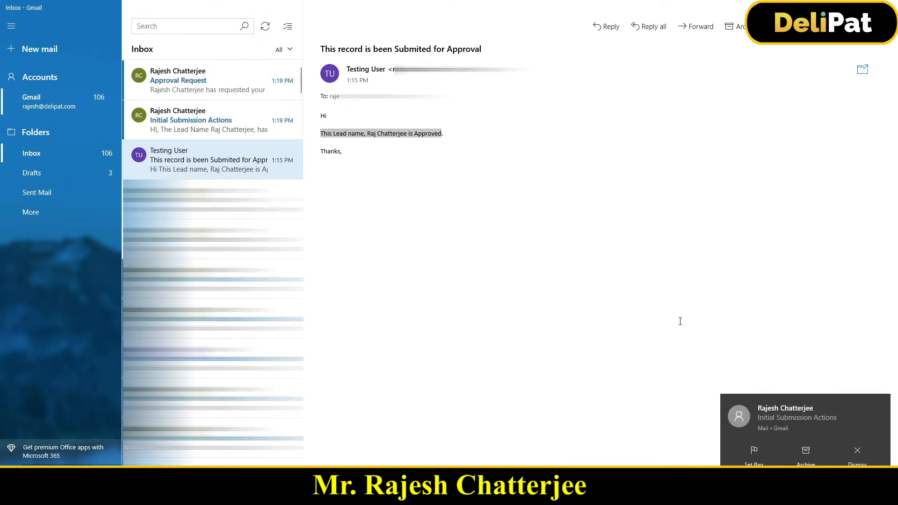
click(858, 451)
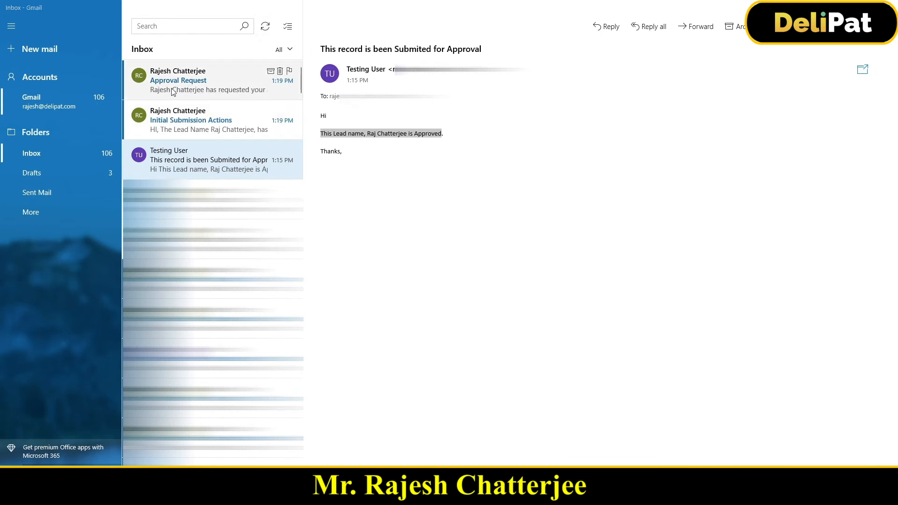
click(856, 453)
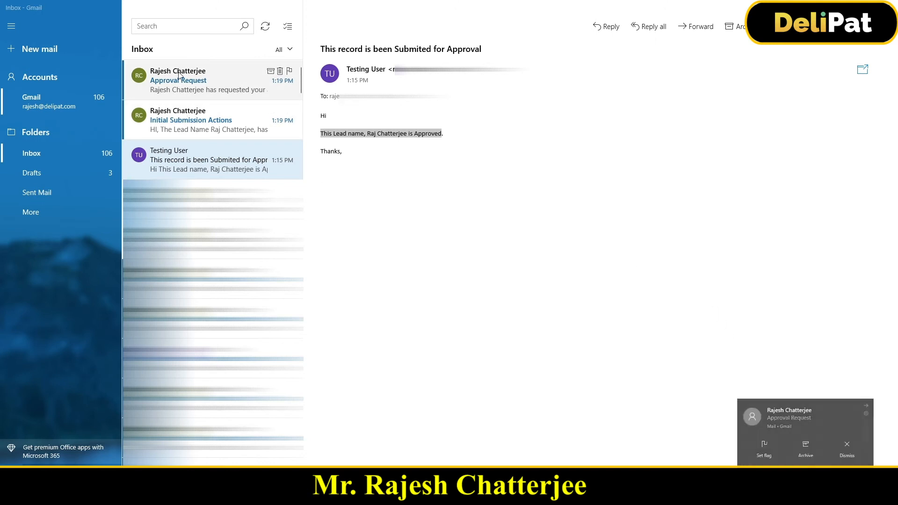
click(200, 129)
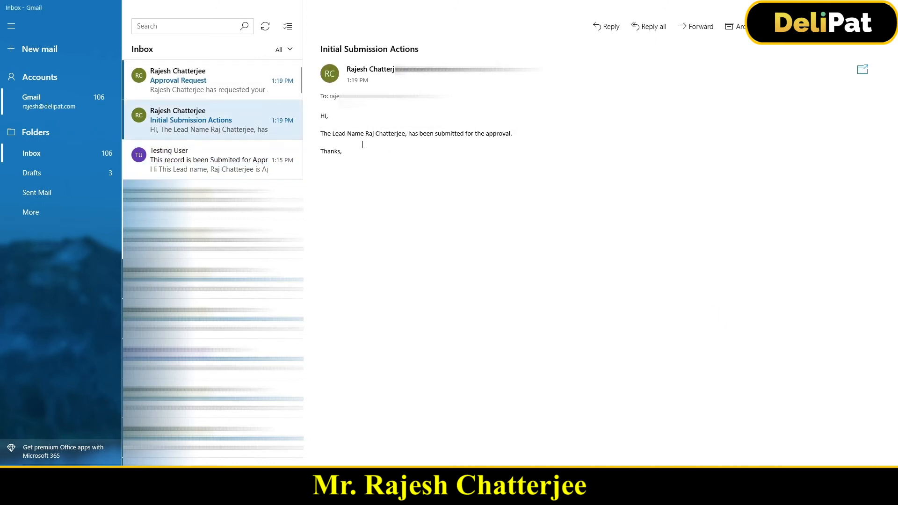
drag(321, 133, 525, 140)
drag(332, 166, 317, 116)
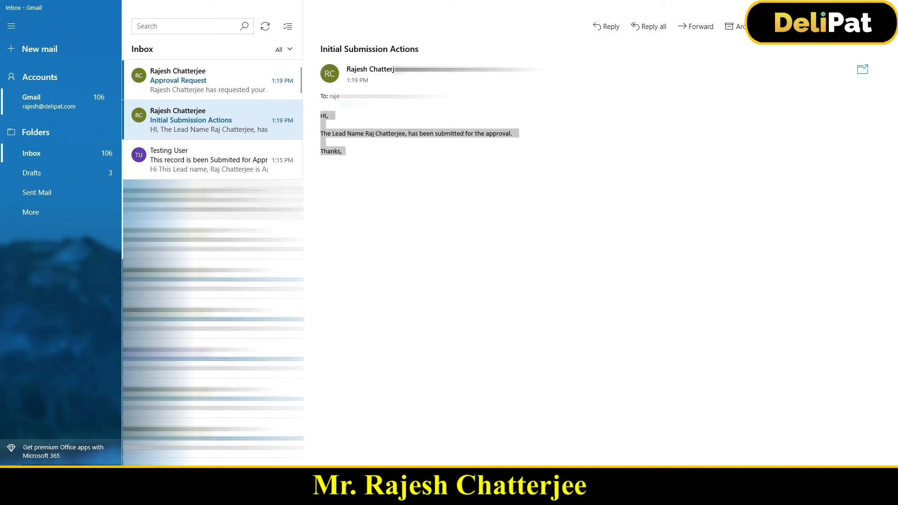
click(194, 96)
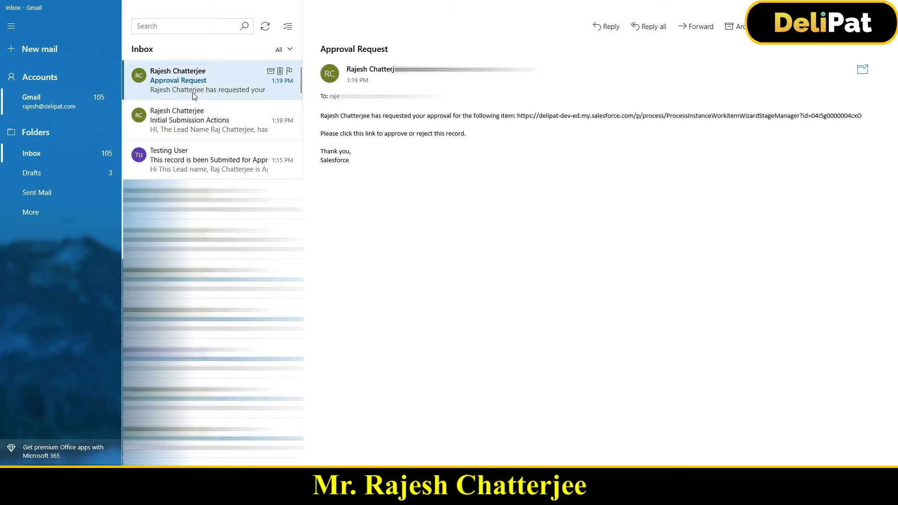
drag(350, 163, 322, 105)
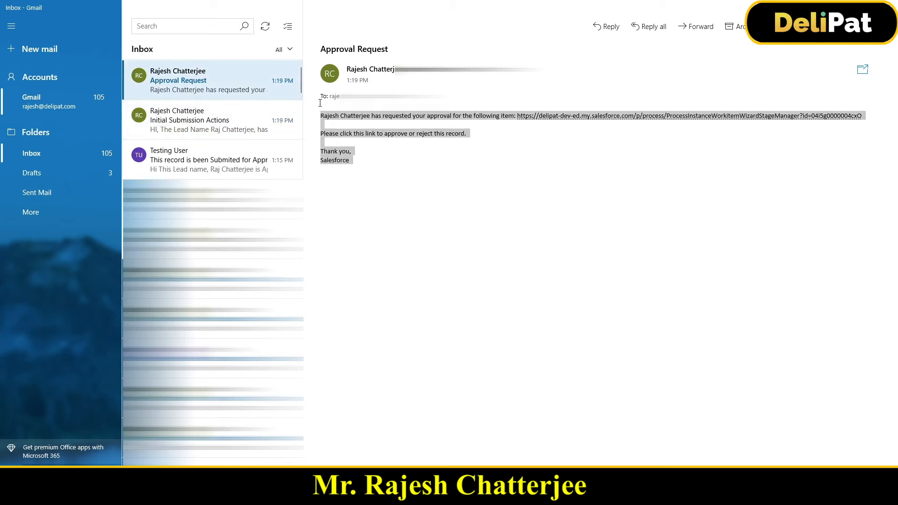
Return to the lead in the browser, show its details and open the pending Step 1 approval request in a new tab.
click(236, 494)
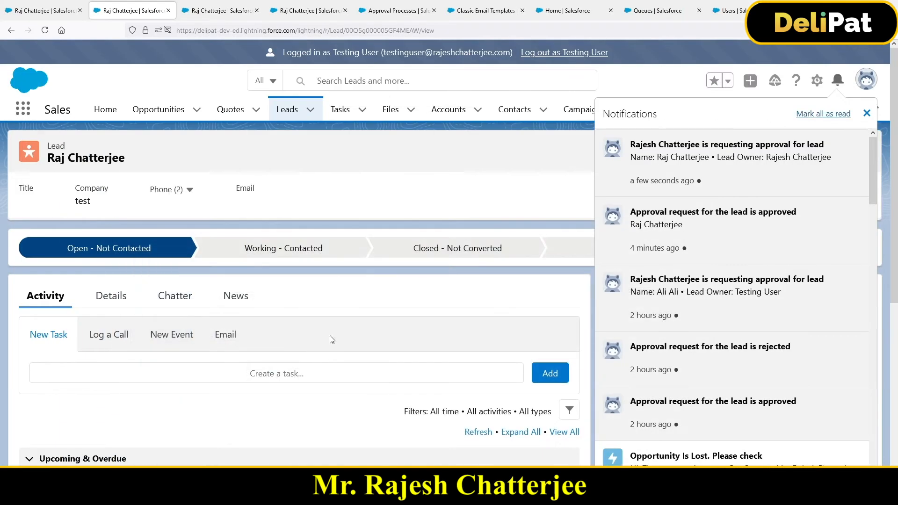
click(484, 200)
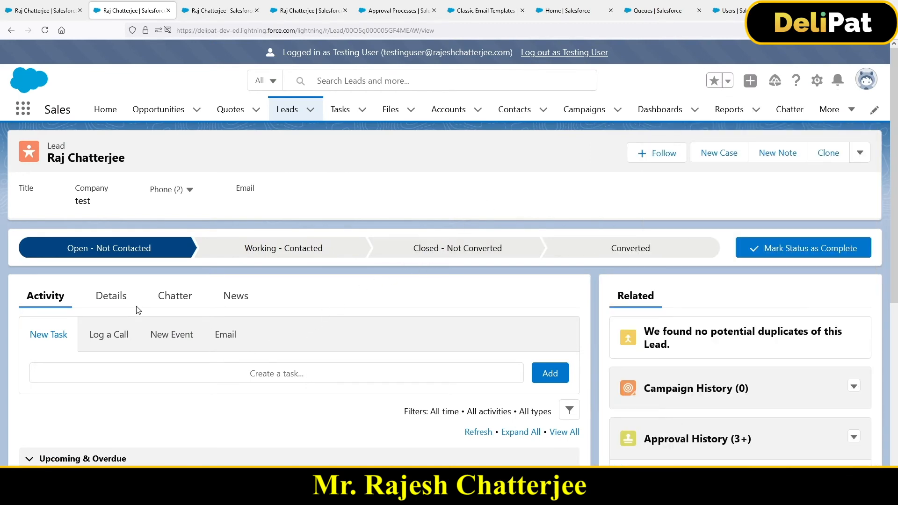
click(114, 296)
scroll(674, 366, down, 5)
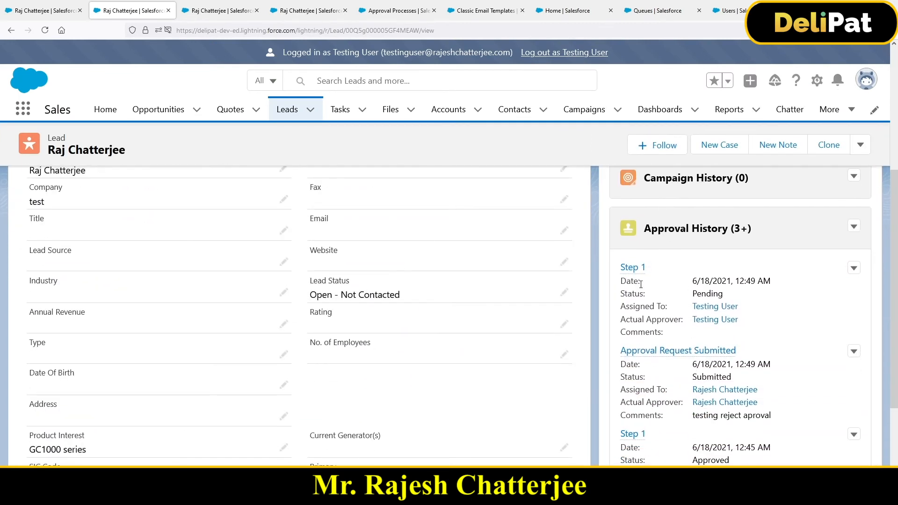
right_click(631, 269)
click(661, 279)
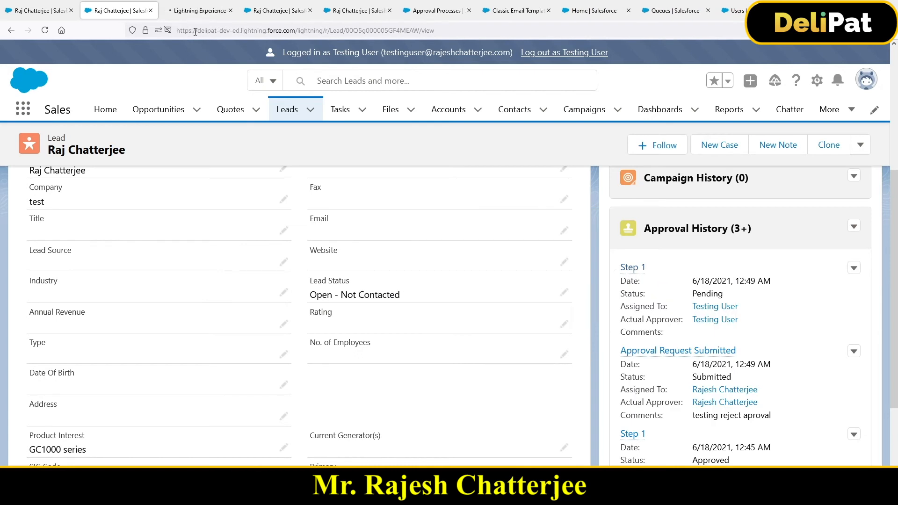
click(197, 11)
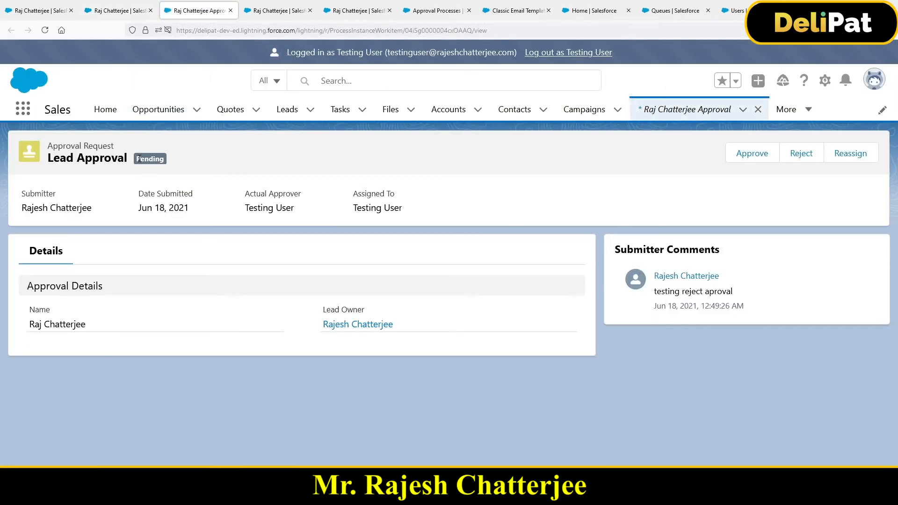
Look at the Reject and Reassign dialogs of the pending approval request, cancelling both.
click(801, 155)
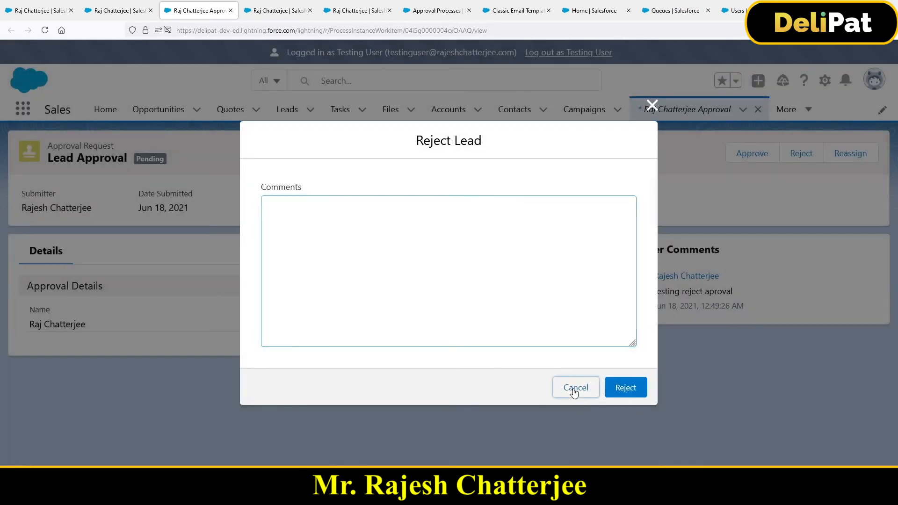
click(575, 392)
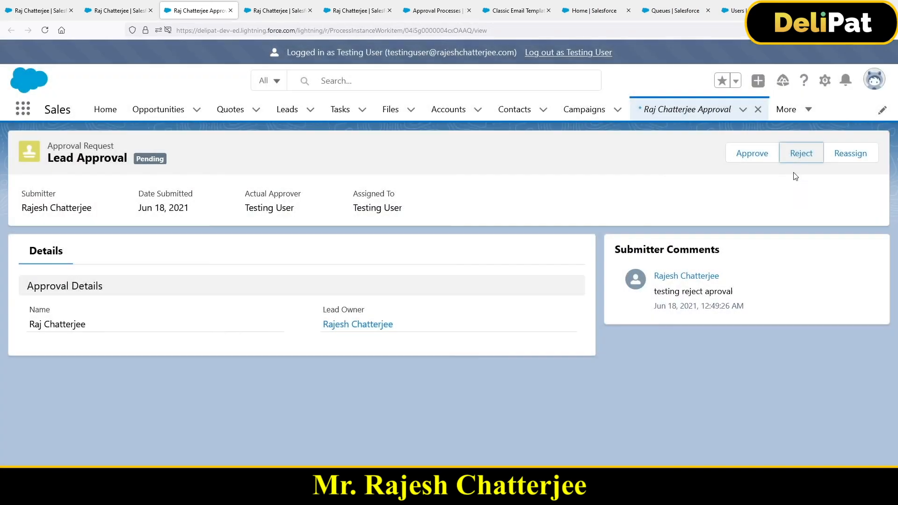
click(848, 158)
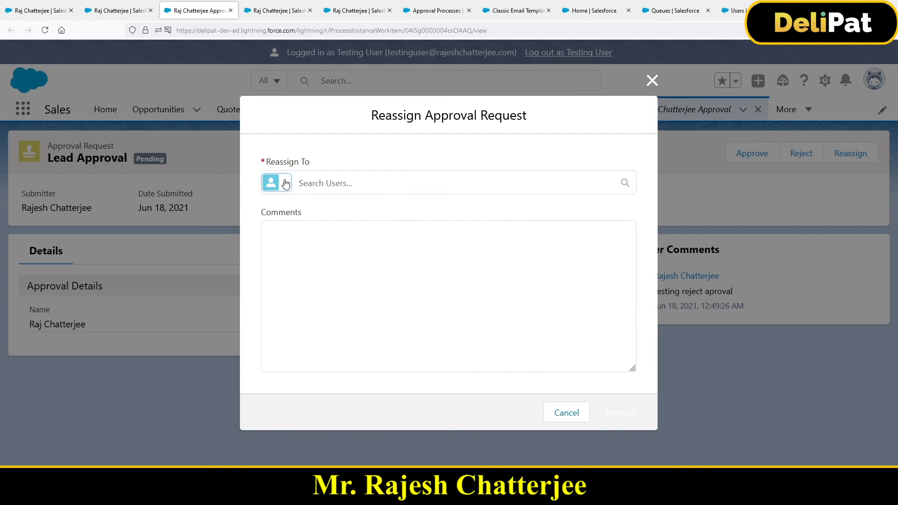
click(566, 413)
Reject the lead's approval request with the comment "rejected".
click(798, 151)
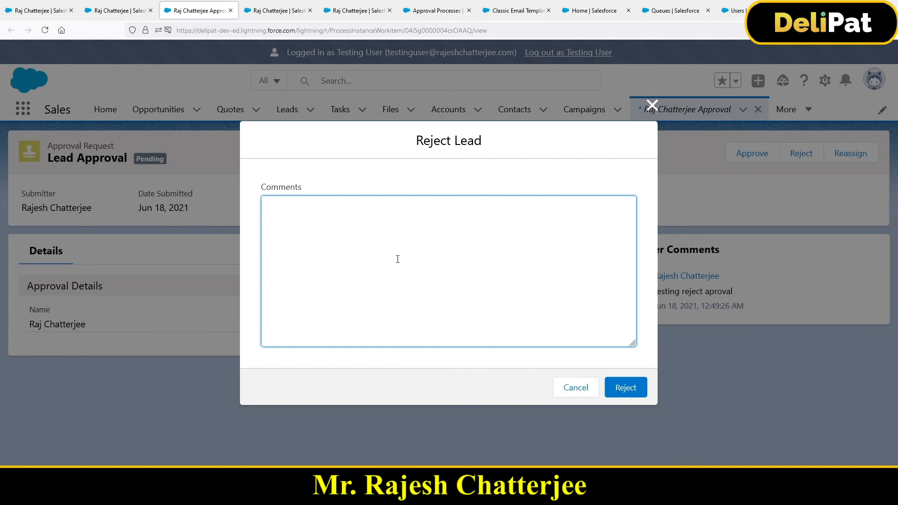
text(rejected)
click(617, 387)
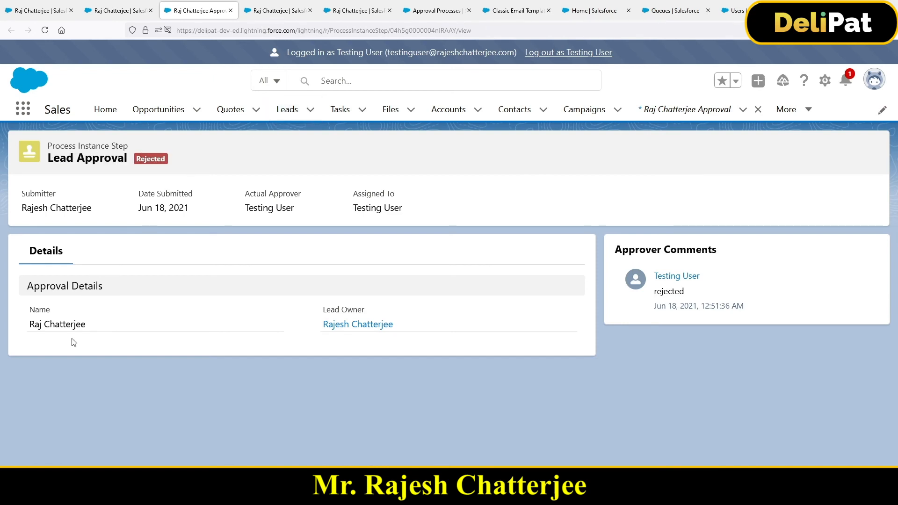
Reopen the lead from the Leads list and compare the Step 1 statuses in its Approval History.
click(289, 112)
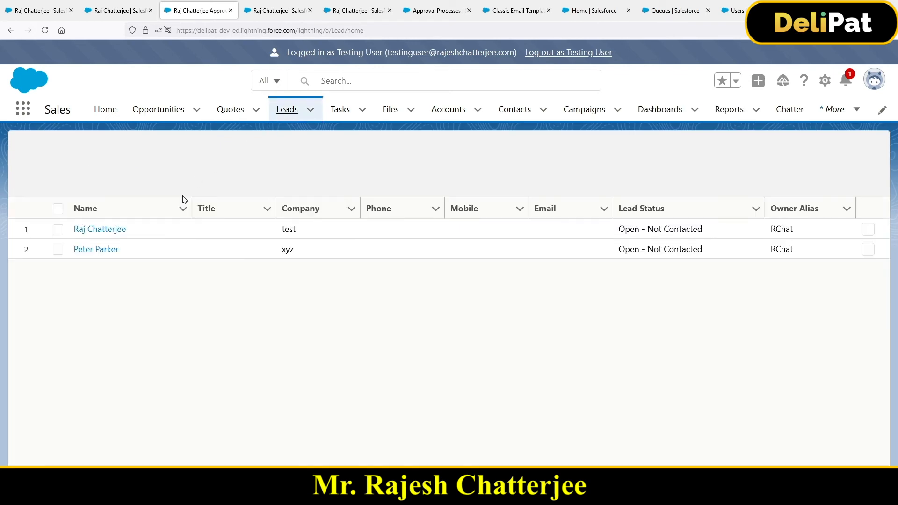
click(99, 229)
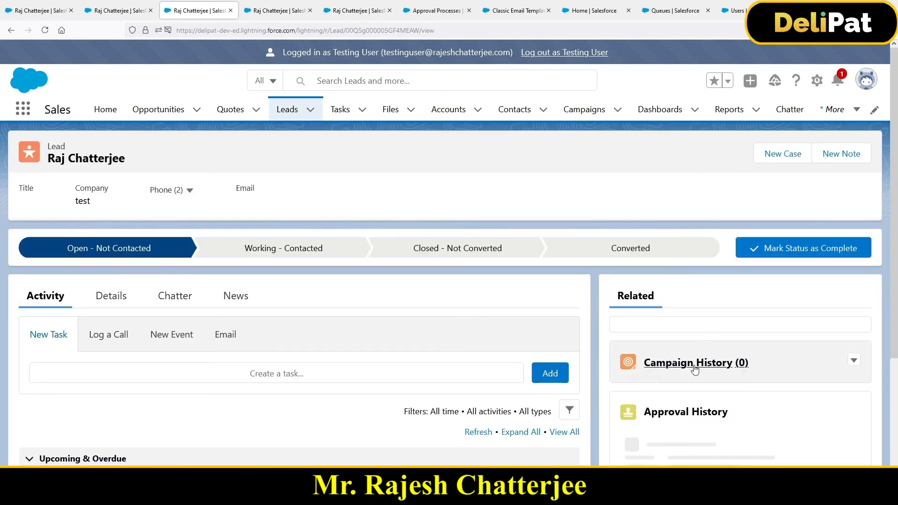
scroll(695, 369, down, 6)
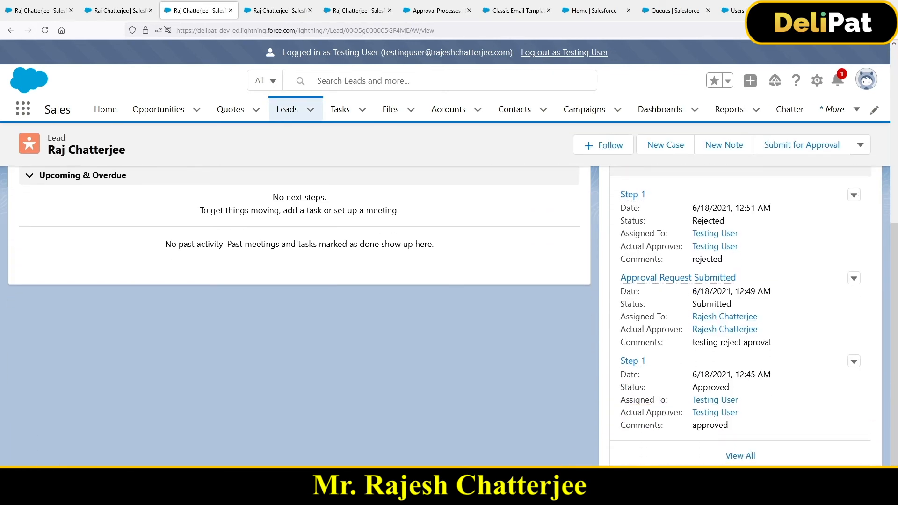
double_click(696, 221)
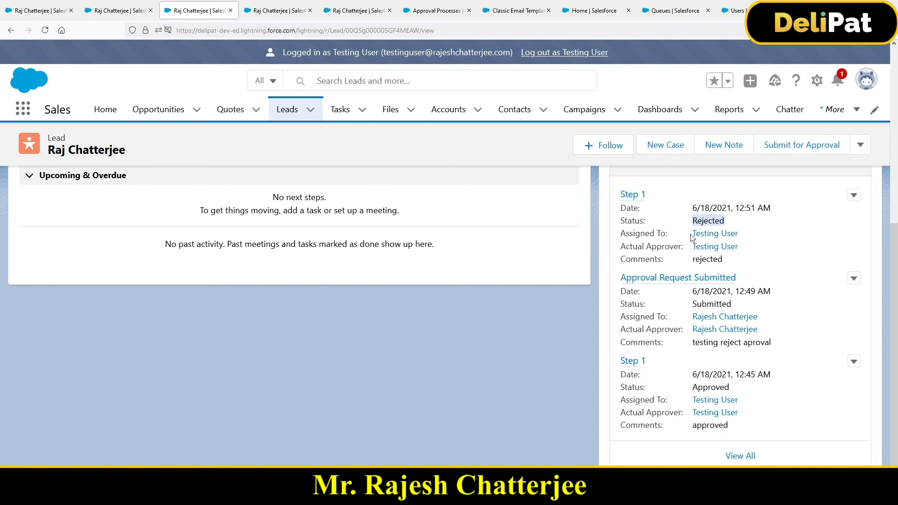
double_click(698, 388)
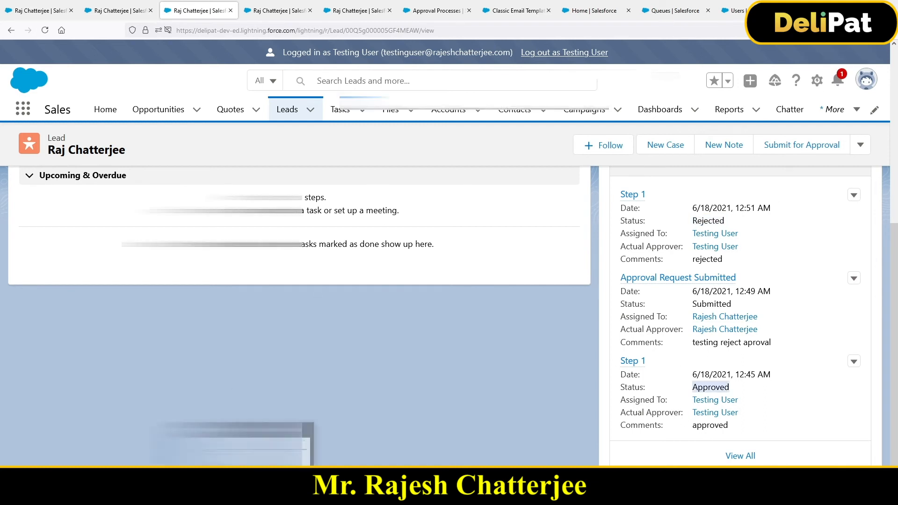
Switch to the Mail app, refresh the inbox and read the full "This record is been Rejected" message.
click(236, 494)
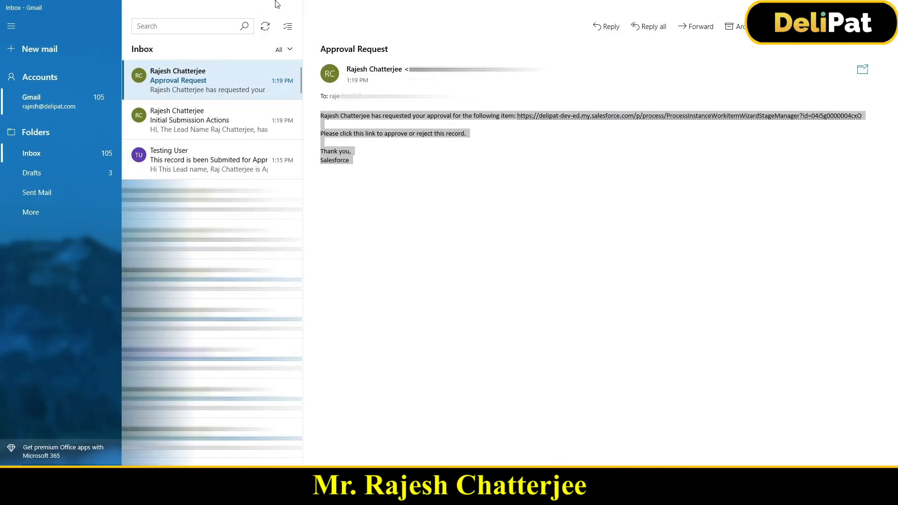
click(265, 26)
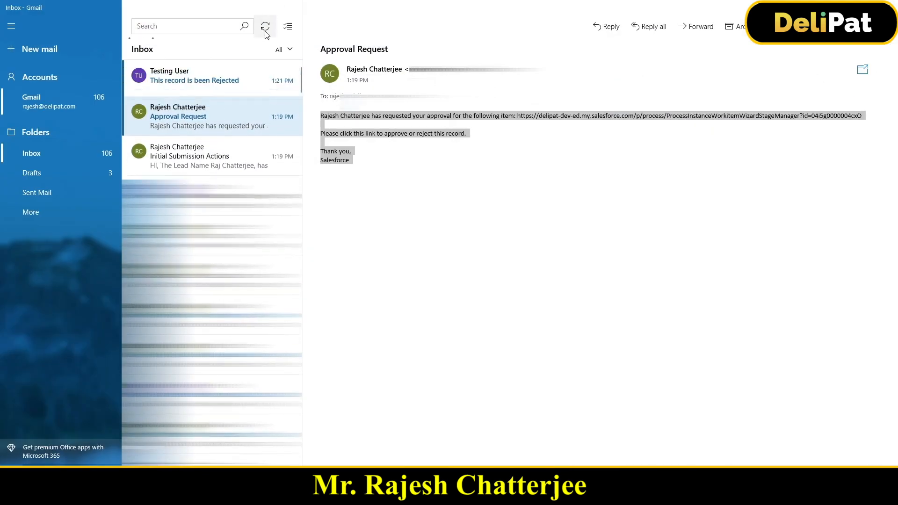
click(226, 83)
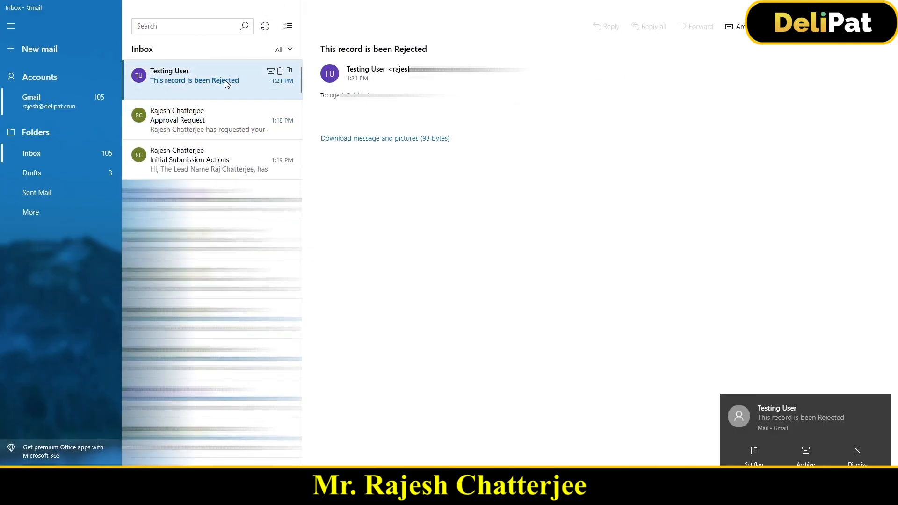
click(327, 138)
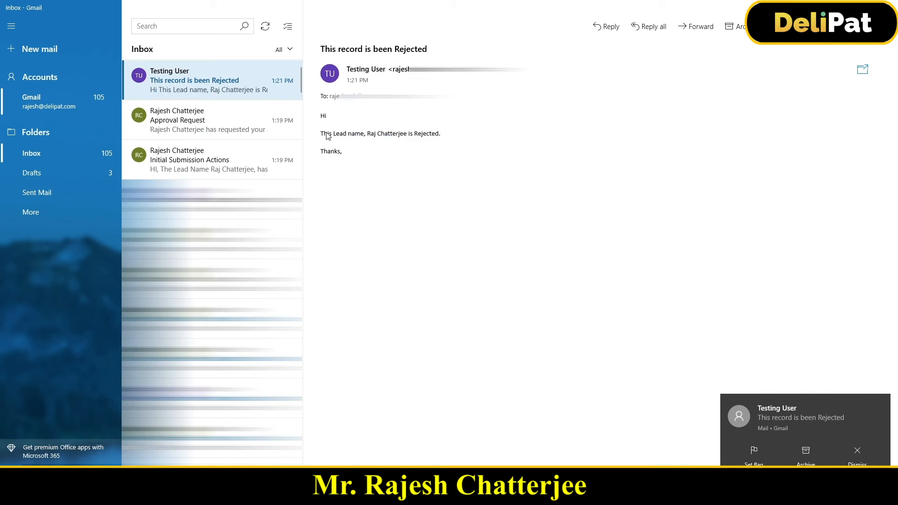
drag(321, 133, 443, 130)
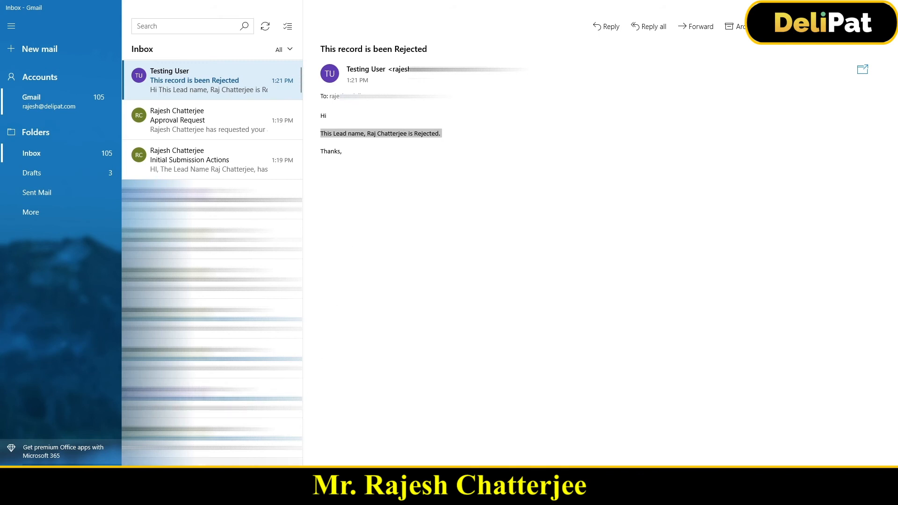
Return to Salesforce in the browser, log out as Testing User and log back in with the saved credentials.
key(alt+Tab)
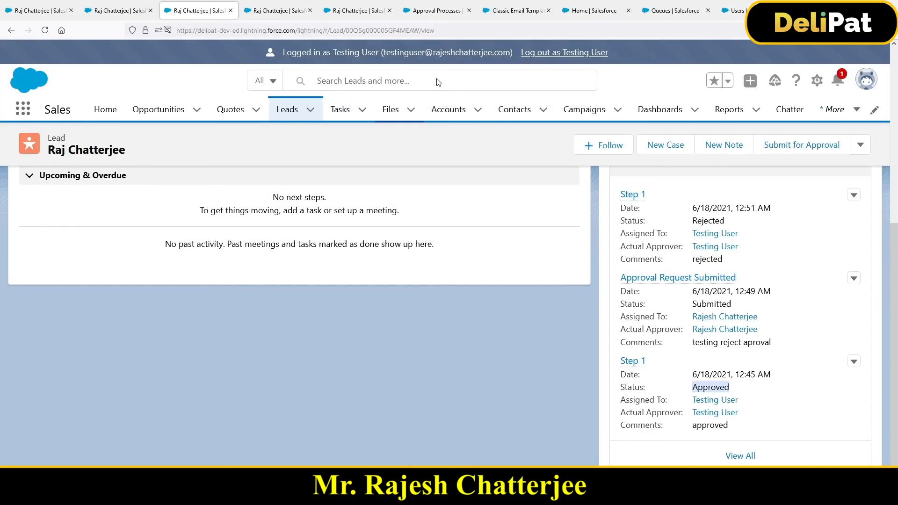
click(542, 53)
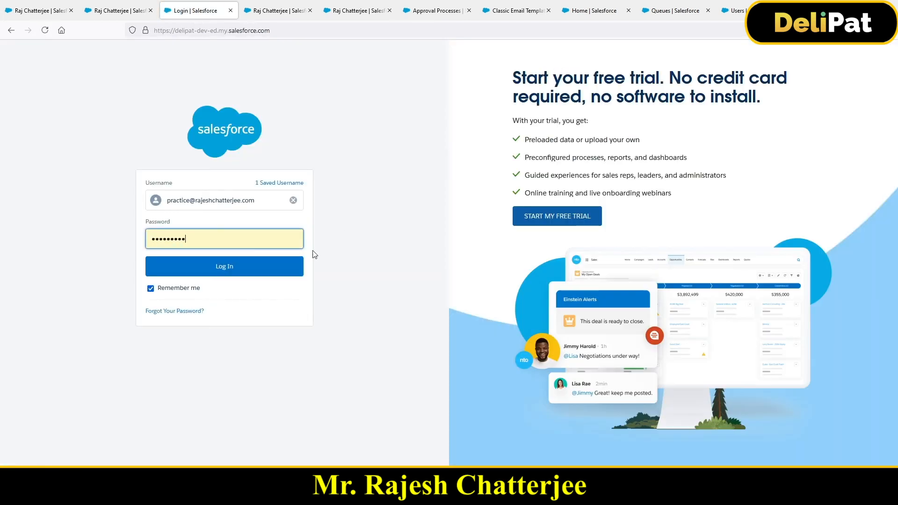
click(255, 276)
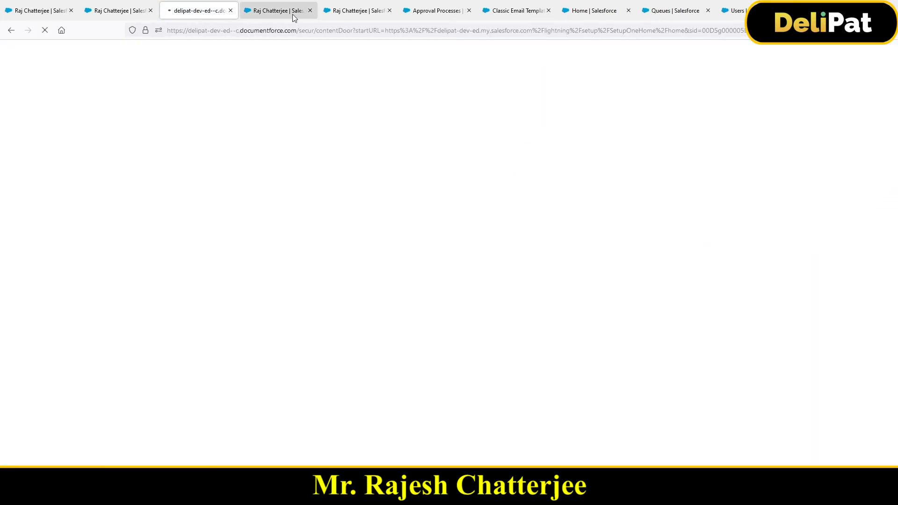
Close all the other Salesforce browser tabs, leaving only the newly logged-in Setup Home page open.
click(310, 10)
click(310, 10)
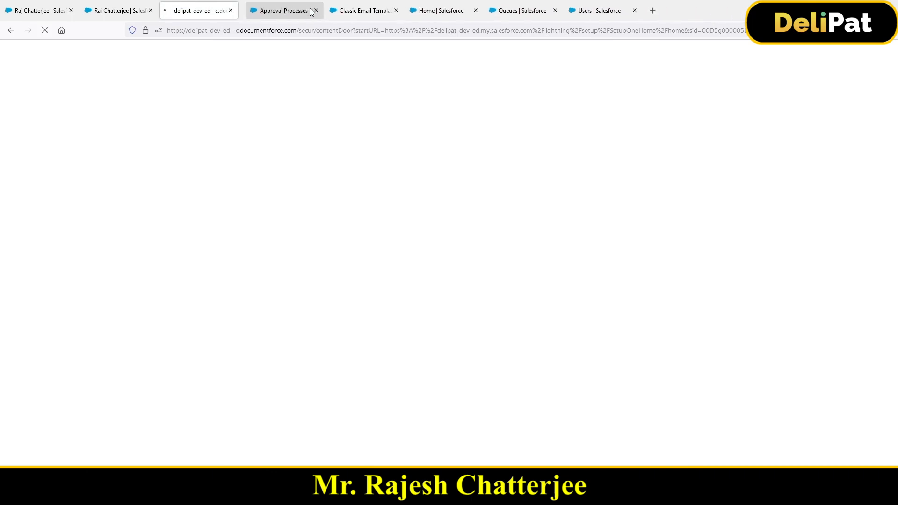
click(310, 10)
click(309, 10)
click(309, 10)
click(310, 10)
click(309, 10)
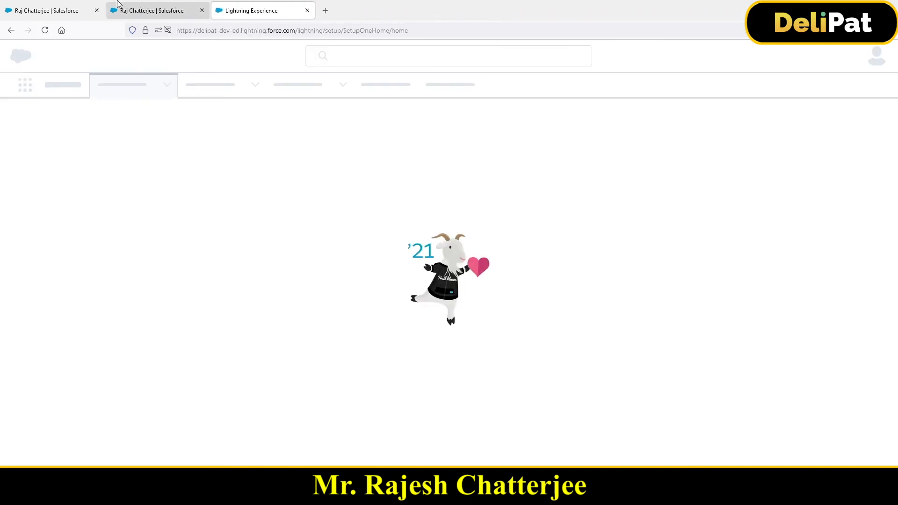
click(132, 11)
click(97, 10)
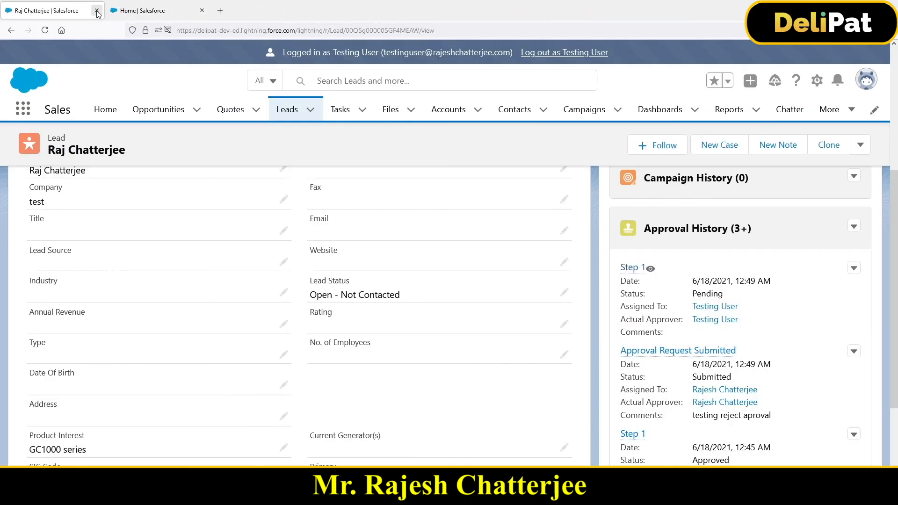
click(97, 11)
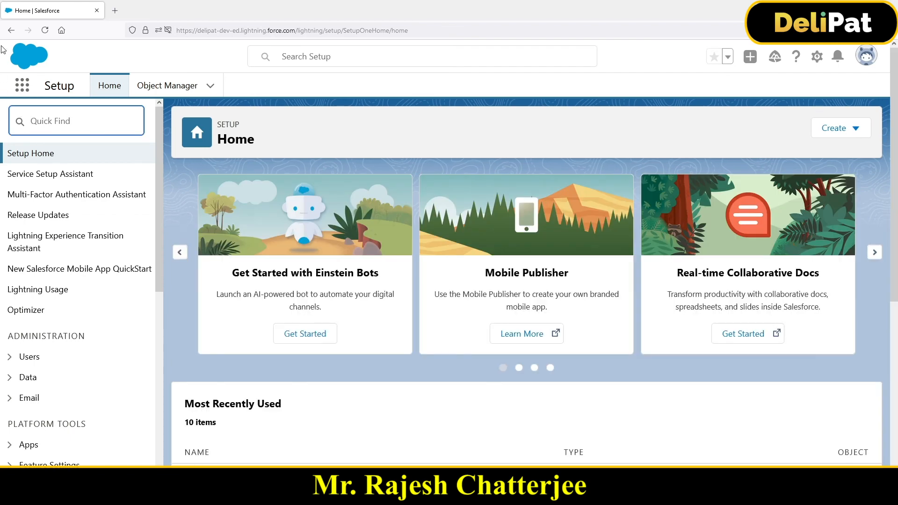
Search Setup for "approval", go to Approval Processes and open the active process Lead Approval based on Product Interest.
text(approv)
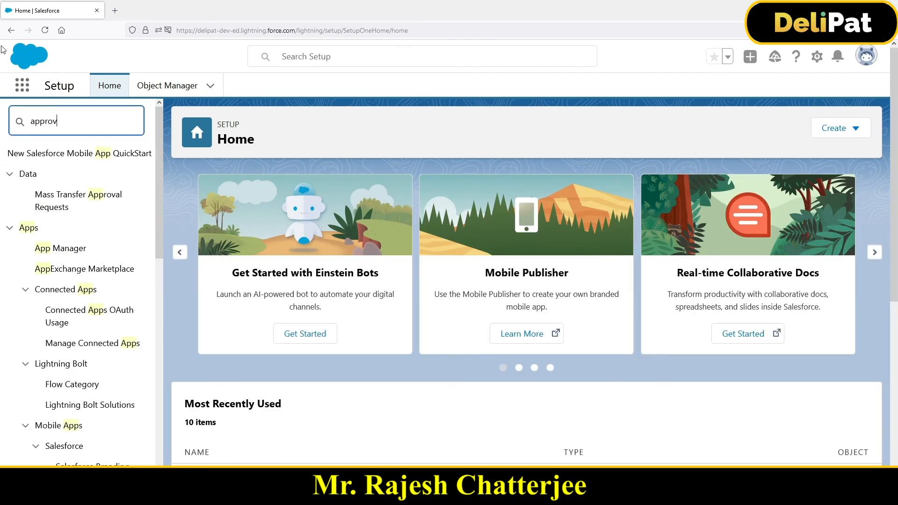
text(al)
click(49, 219)
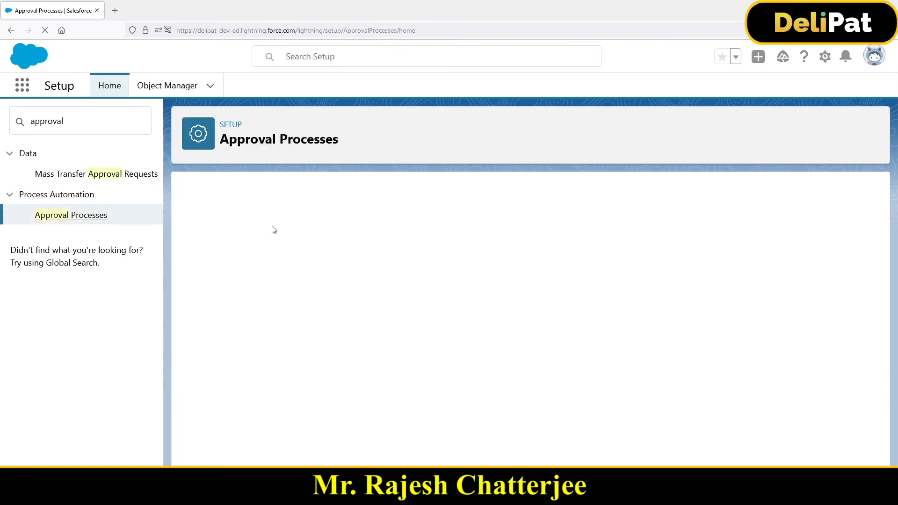
scroll(249, 409, down, 2)
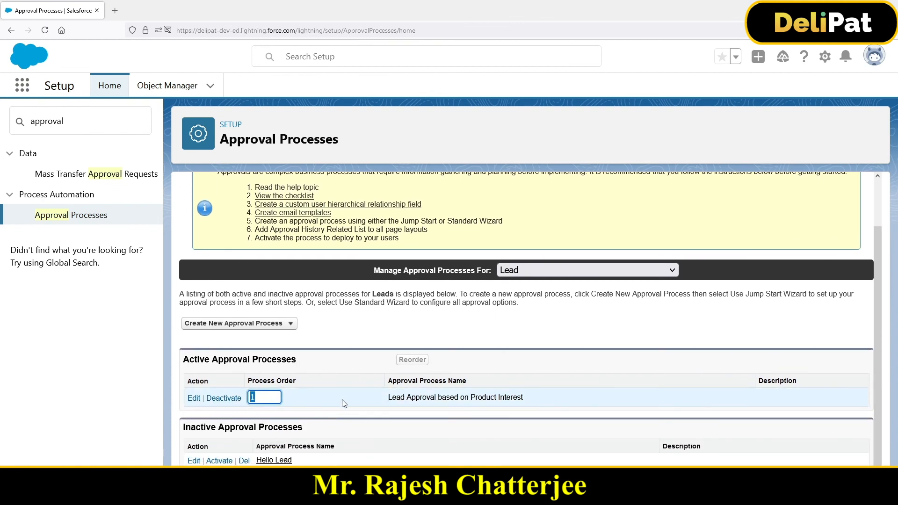
click(405, 398)
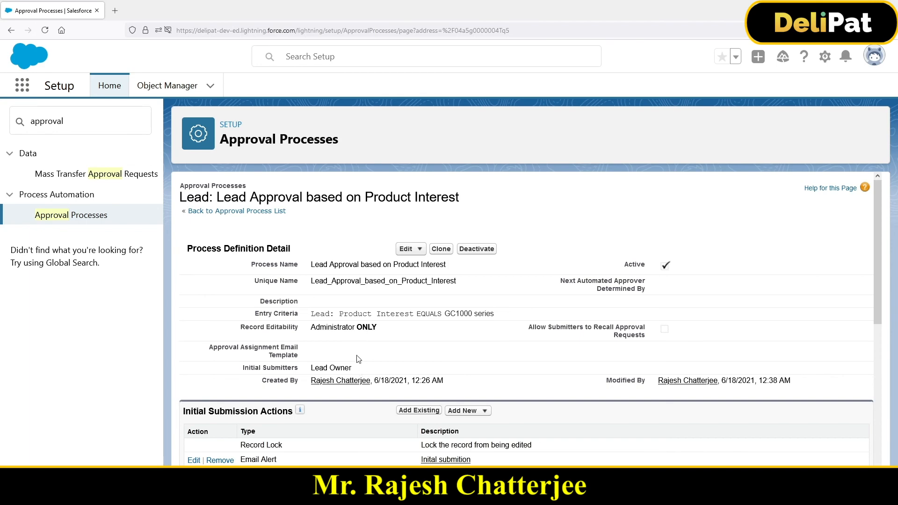
Review the process's Initial Submission Actions, Step 1's approval and rejection actions, and the action types available for approval.
scroll(400, 338, down, 3)
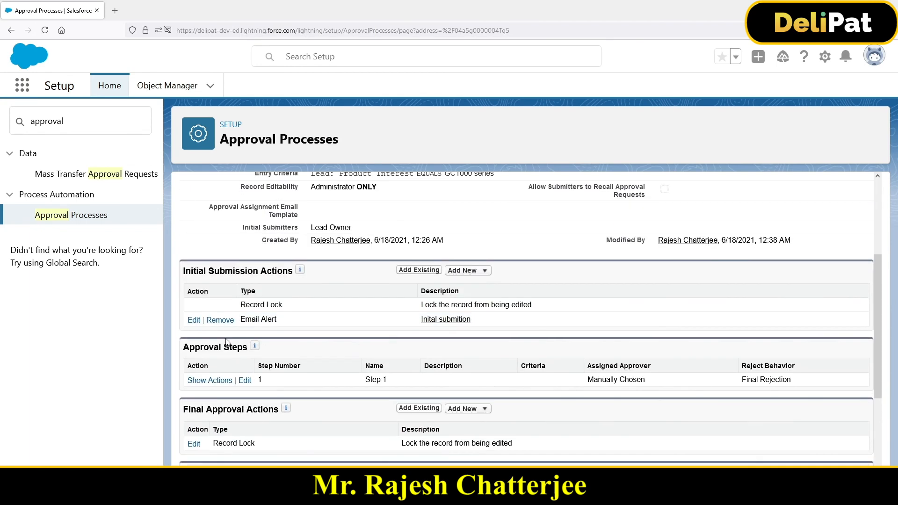
drag(191, 270, 272, 271)
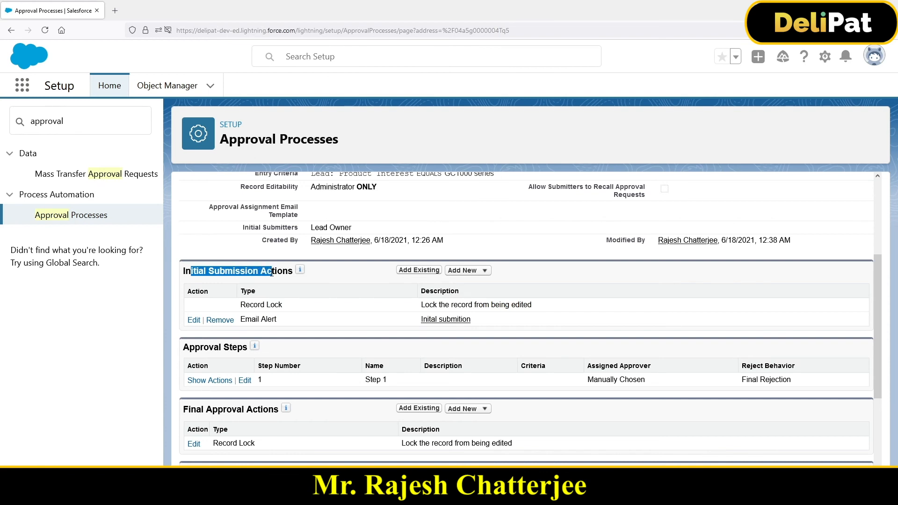
click(209, 380)
scroll(445, 388, down, 2)
drag(271, 330, 340, 331)
drag(283, 399, 337, 397)
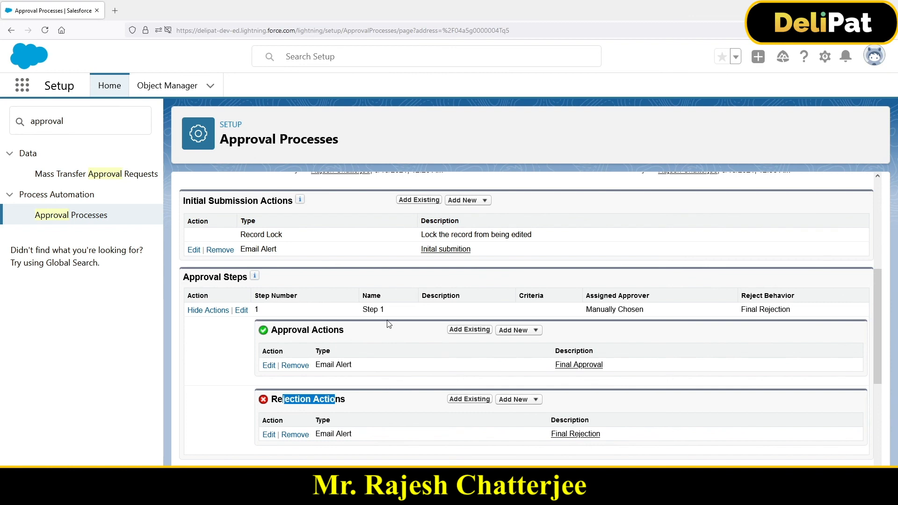
click(522, 330)
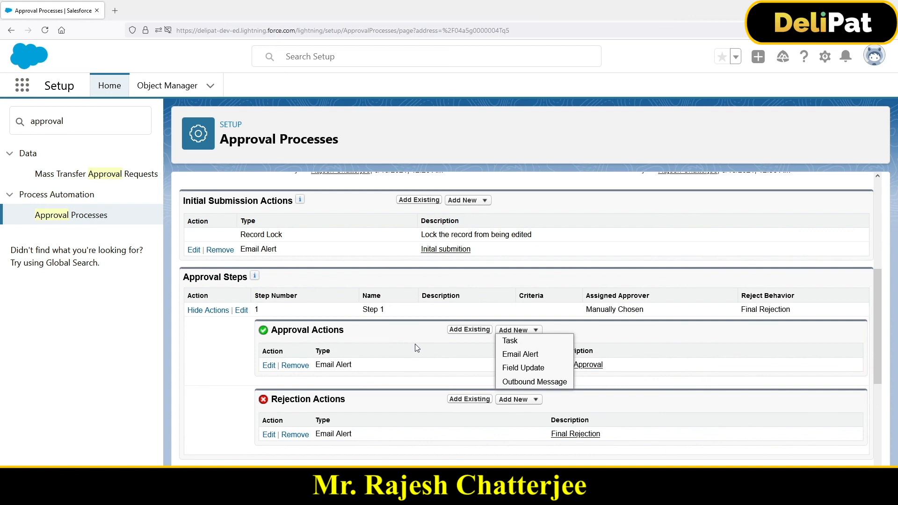
scroll(415, 343, up, 3)
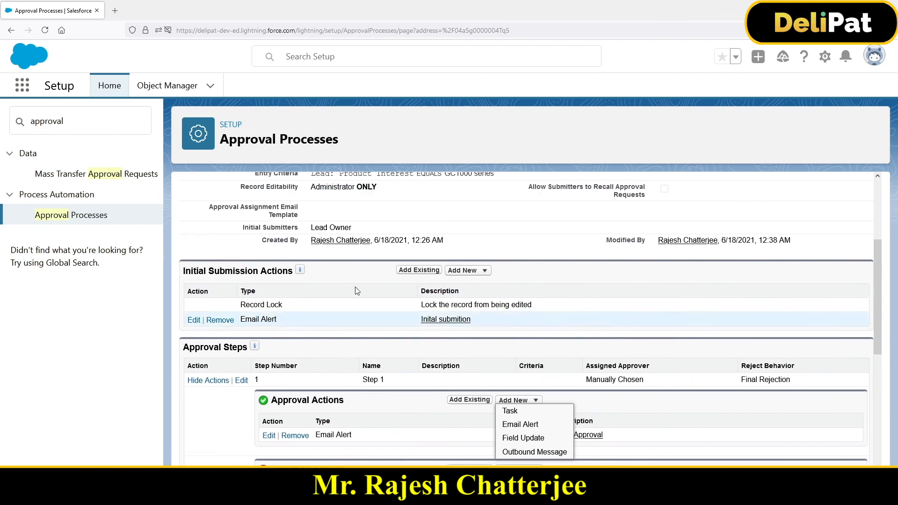
scroll(335, 334, up, 3)
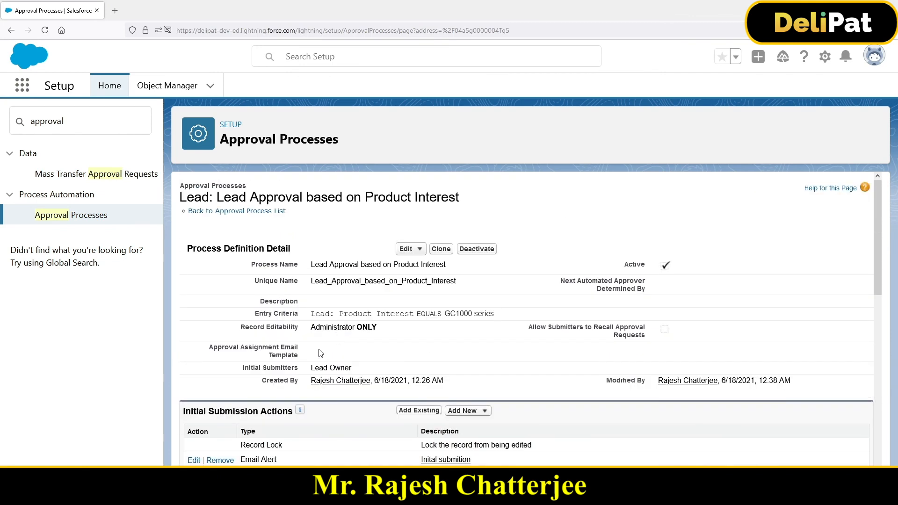